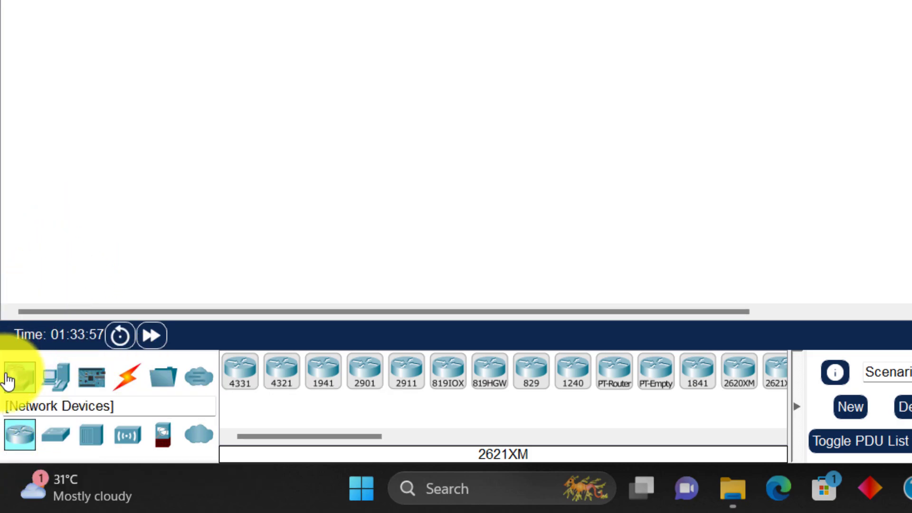
# Look through the available router, switch, hub, wireless and security device models
pyautogui.click(21, 381)
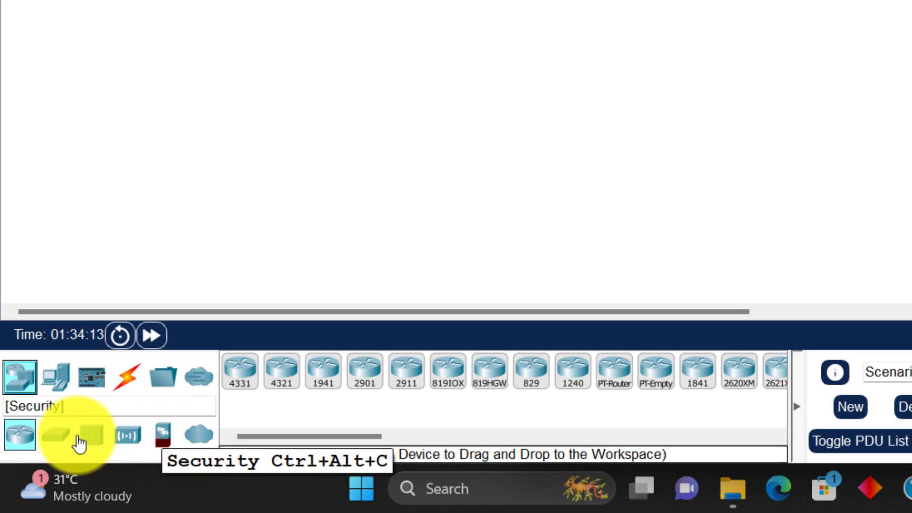
pyautogui.click(20, 435)
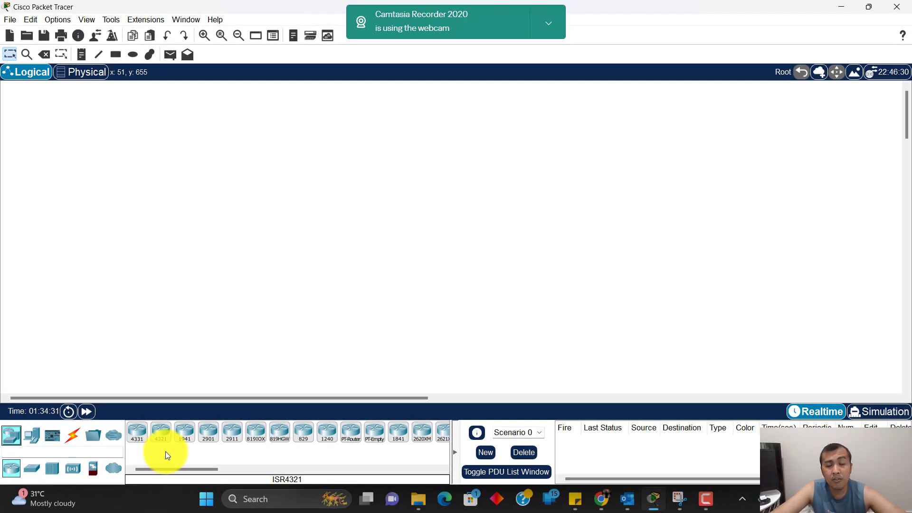
pyautogui.click(31, 472)
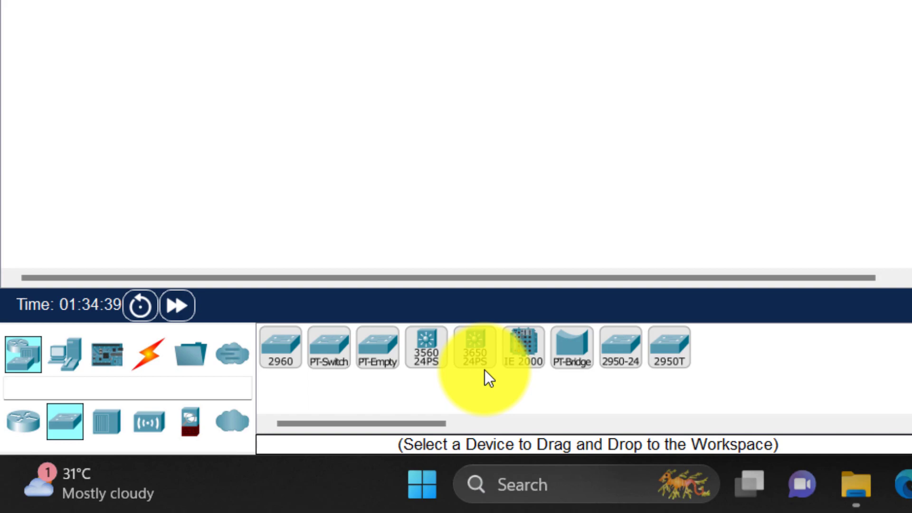
pyautogui.click(101, 423)
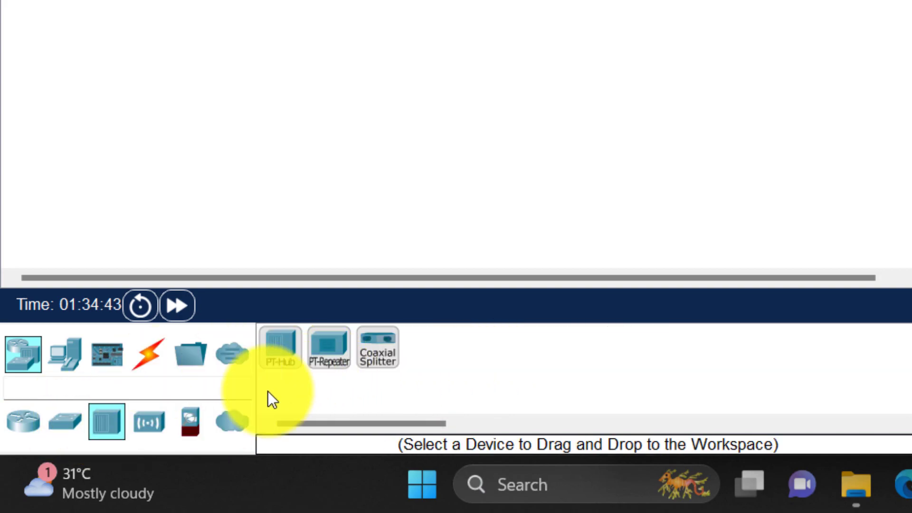
pyautogui.click(145, 435)
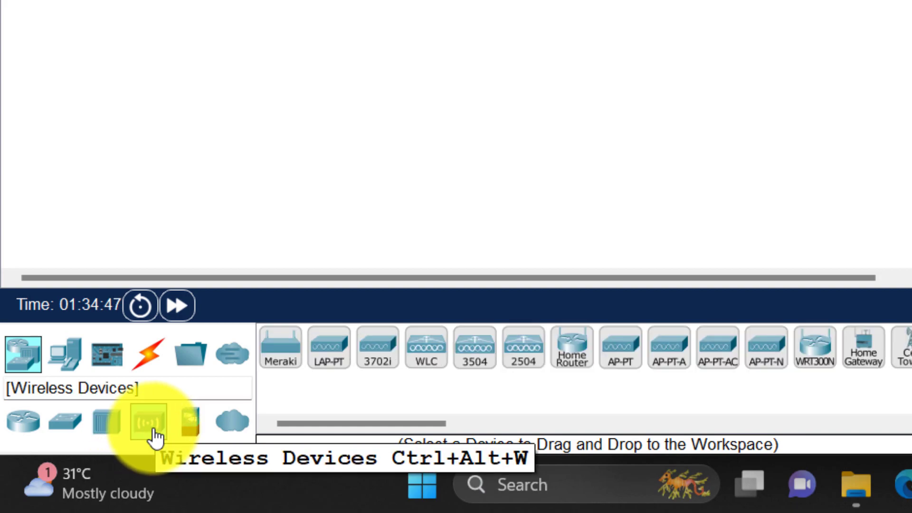
pyautogui.click(191, 422)
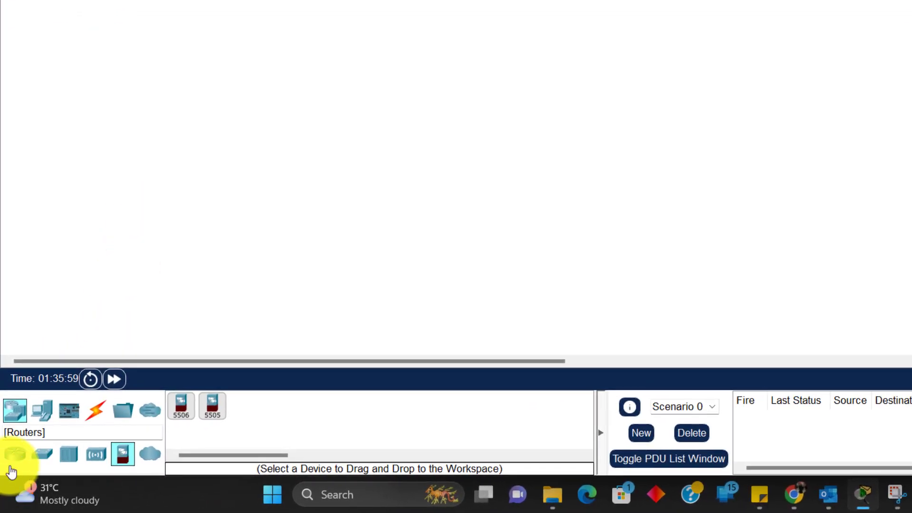
# Place a router on the workspace and a 2960 switch below it
pyautogui.moveTo(15, 454); pyautogui.dragTo(444, 81)
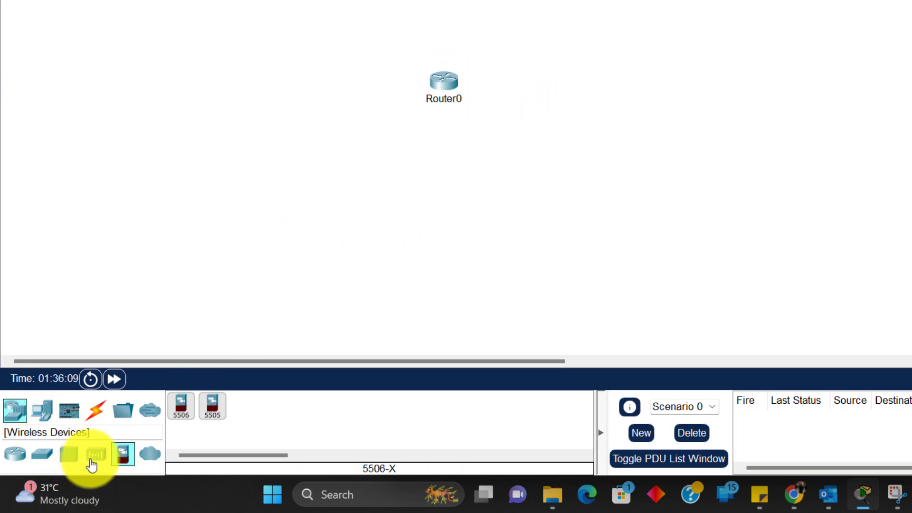
pyautogui.click(43, 454)
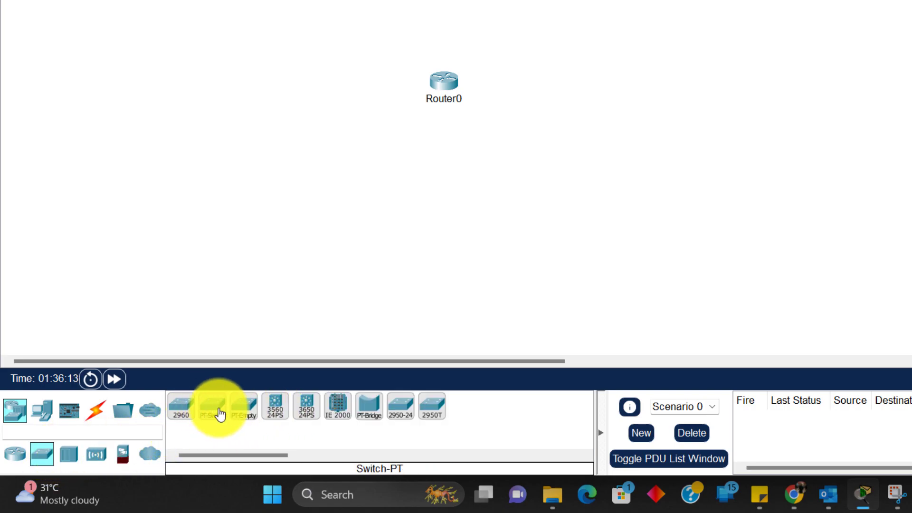
pyautogui.moveTo(190, 406); pyautogui.dragTo(399, 155)
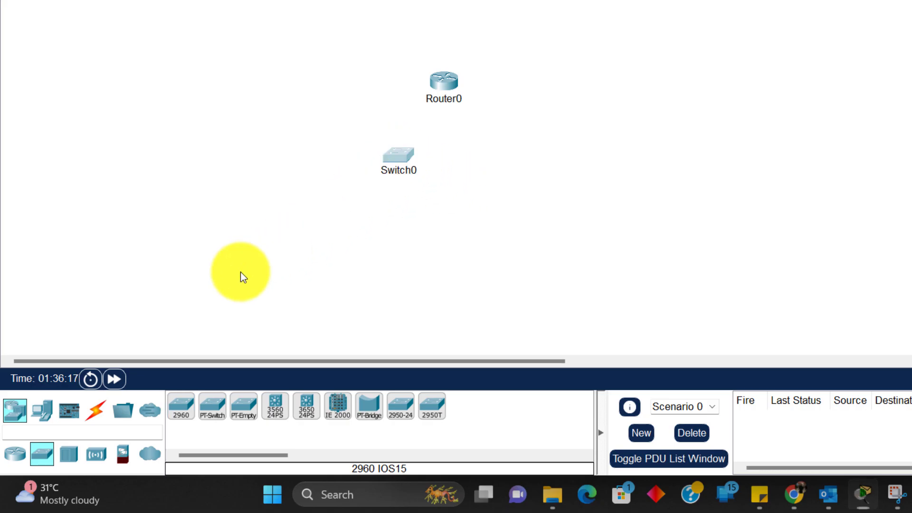
pyautogui.hotkey('alt', 'F4')
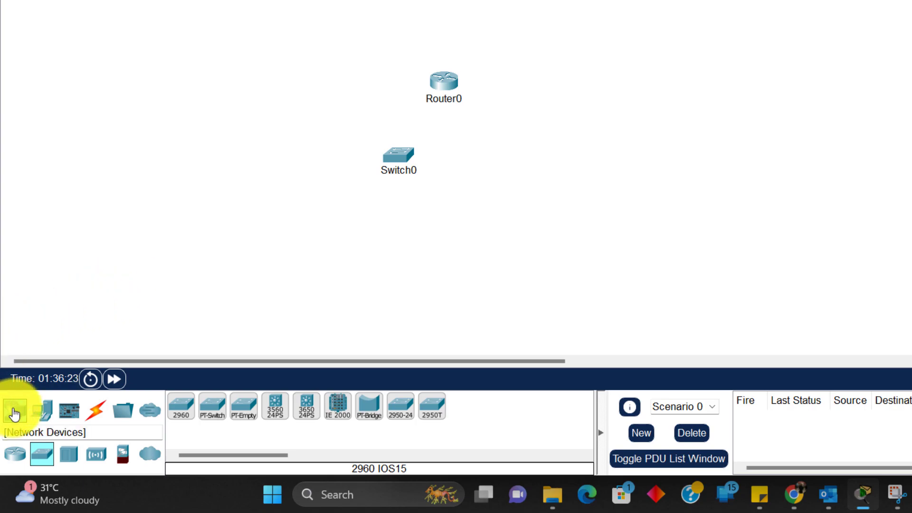
# Add a PC and a laptop below the switch, on either side of it
pyautogui.click(42, 410)
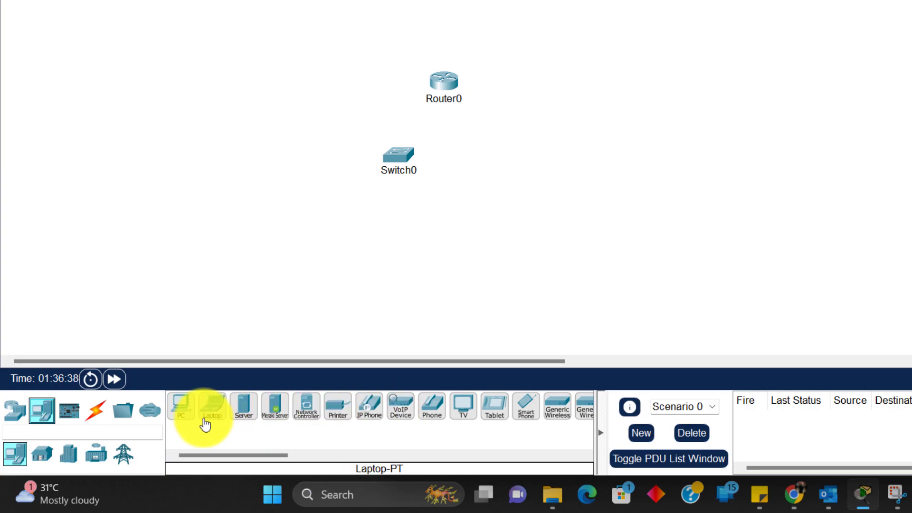
pyautogui.moveTo(179, 416); pyautogui.dragTo(267, 204)
pyautogui.moveTo(207, 416); pyautogui.dragTo(435, 223)
pyautogui.click(272, 206)
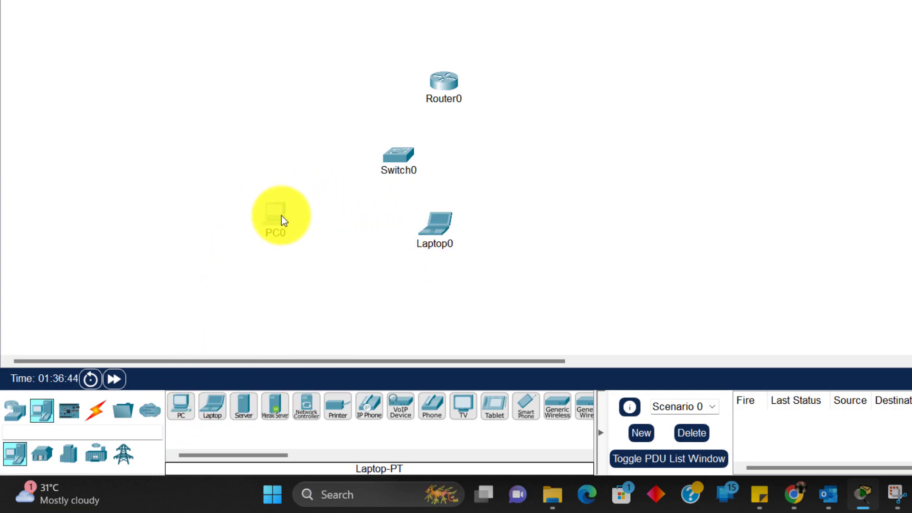
pyautogui.moveTo(281, 217); pyautogui.dragTo(295, 218)
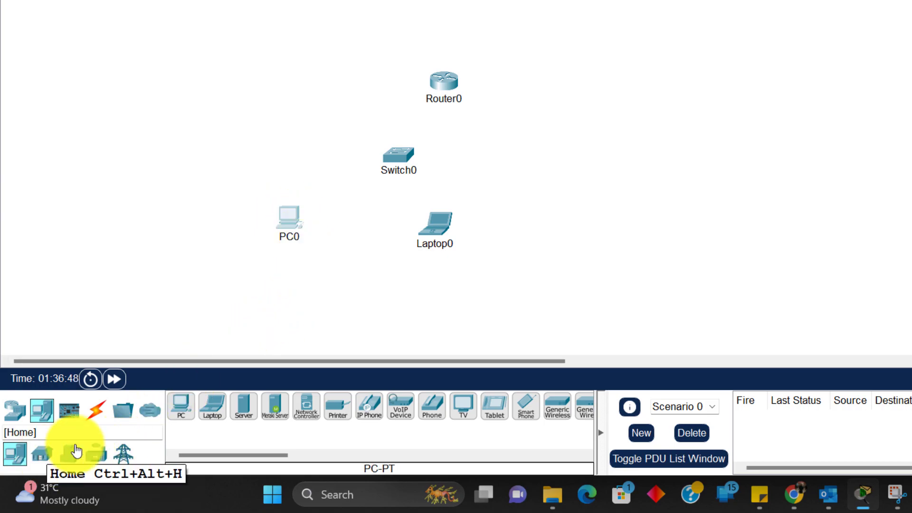
# Add a Home Router wireless device to the workspace, well to the right of Router0
pyautogui.click(16, 414)
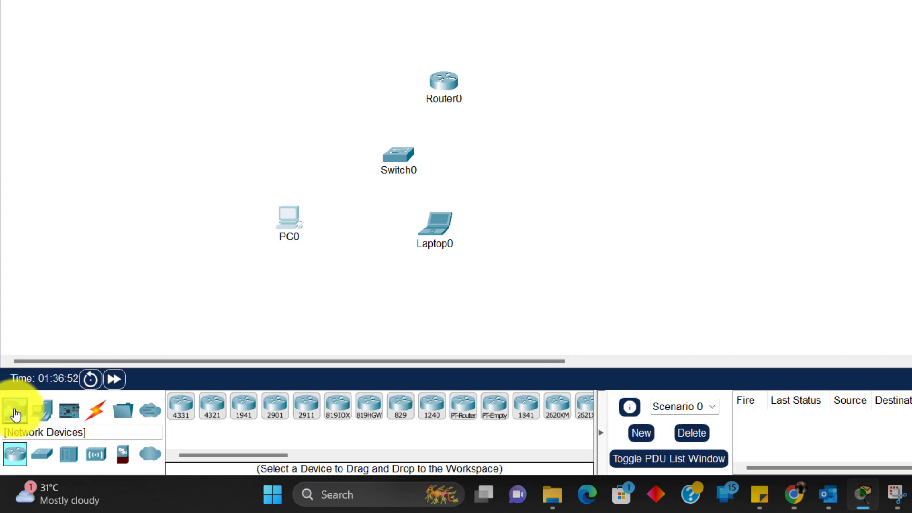
pyautogui.click(95, 463)
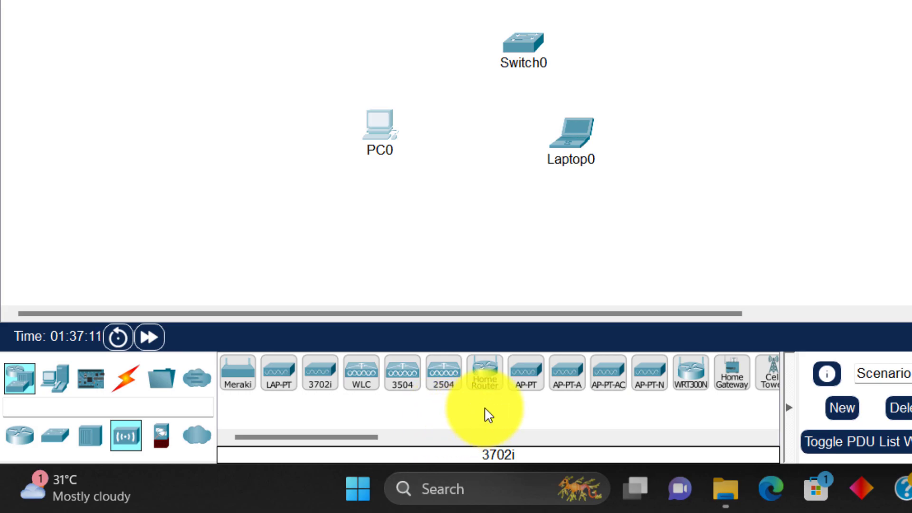
pyautogui.moveTo(484, 375); pyautogui.dragTo(866, 134)
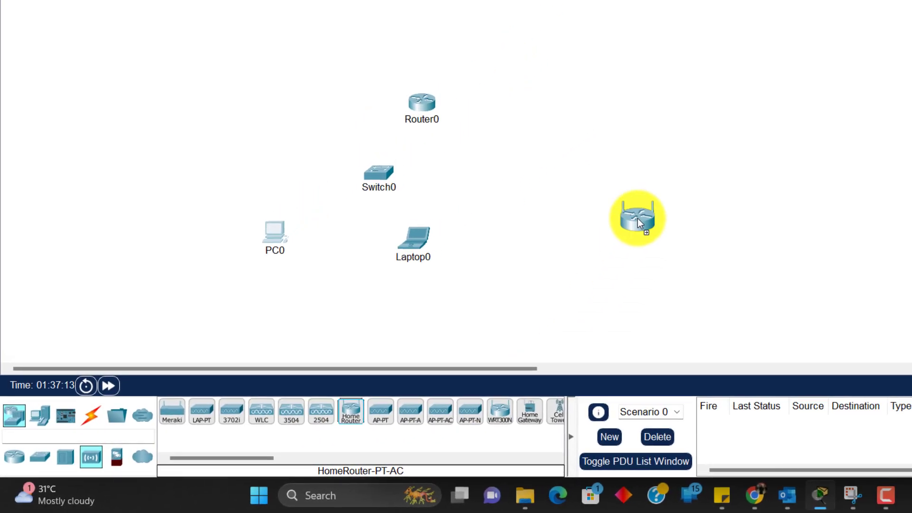
pyautogui.moveTo(748, 137); pyautogui.dragTo(749, 136)
# Move Laptop0 beneath the wireless router and shift PC0 closer to Switch0
pyautogui.moveTo(420, 245); pyautogui.dragTo(734, 233)
pyautogui.moveTo(267, 234); pyautogui.dragTo(298, 232)
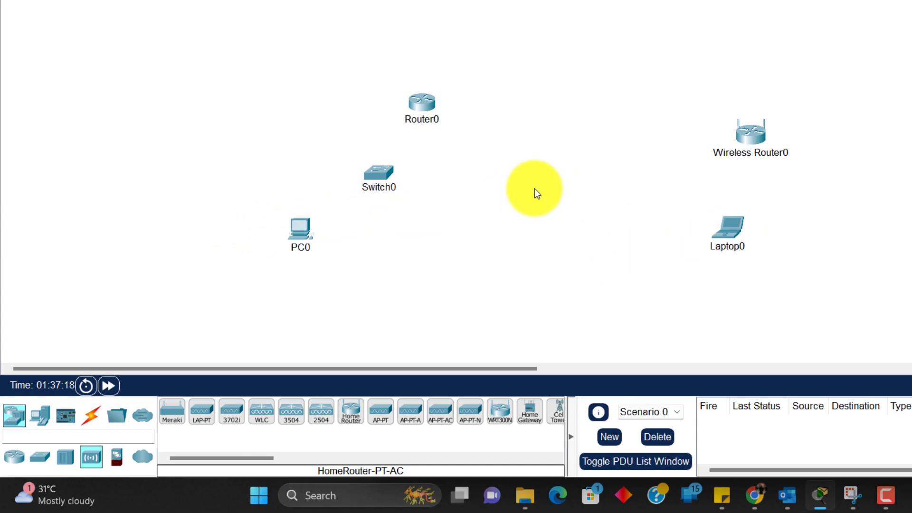
pyautogui.moveTo(371, 175); pyautogui.dragTo(369, 173)
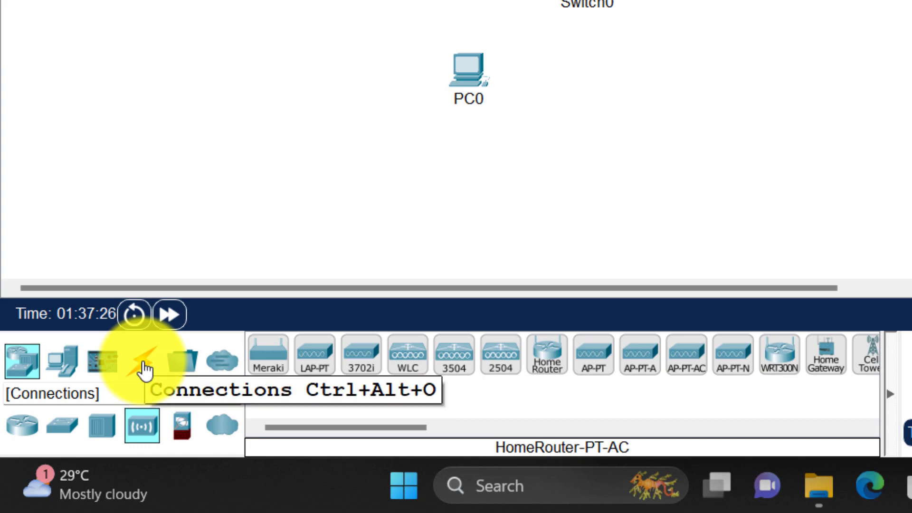
# Connect Router0's GigabitEthernet0/1 port to Switch0's FastEthernet0/19 port with a copper straight-through cable
pyautogui.click(143, 366)
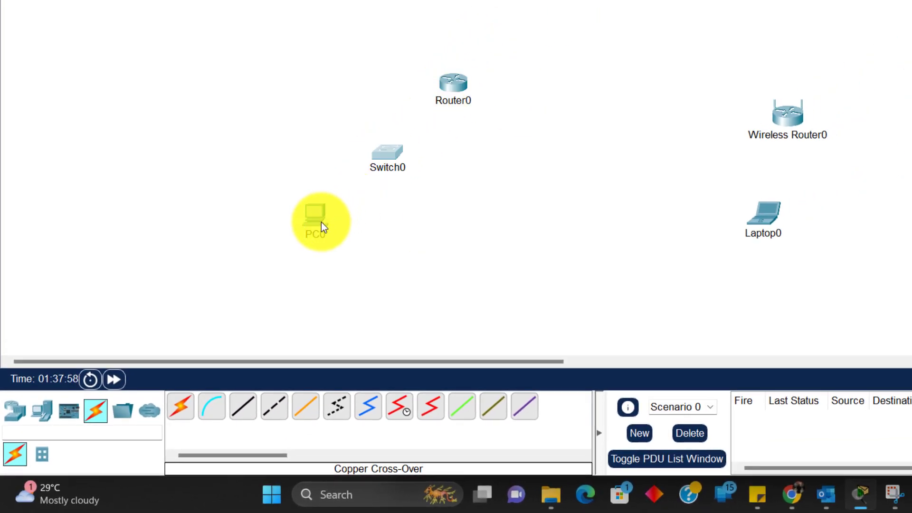
pyautogui.moveTo(320, 220); pyautogui.dragTo(317, 220)
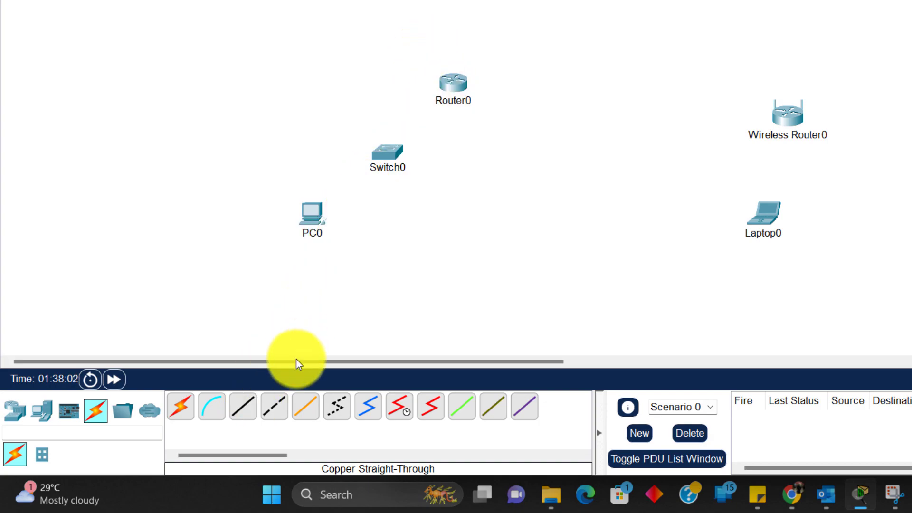
pyautogui.click(247, 412)
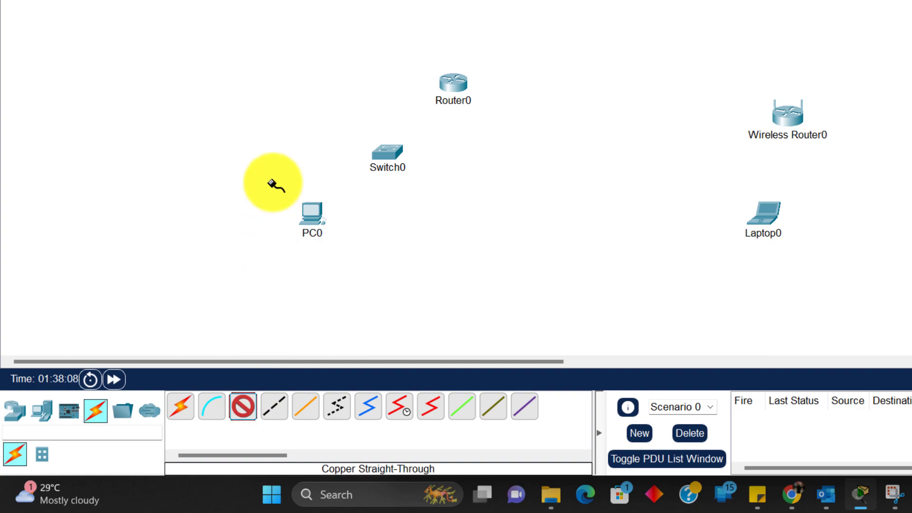
pyautogui.click(454, 87)
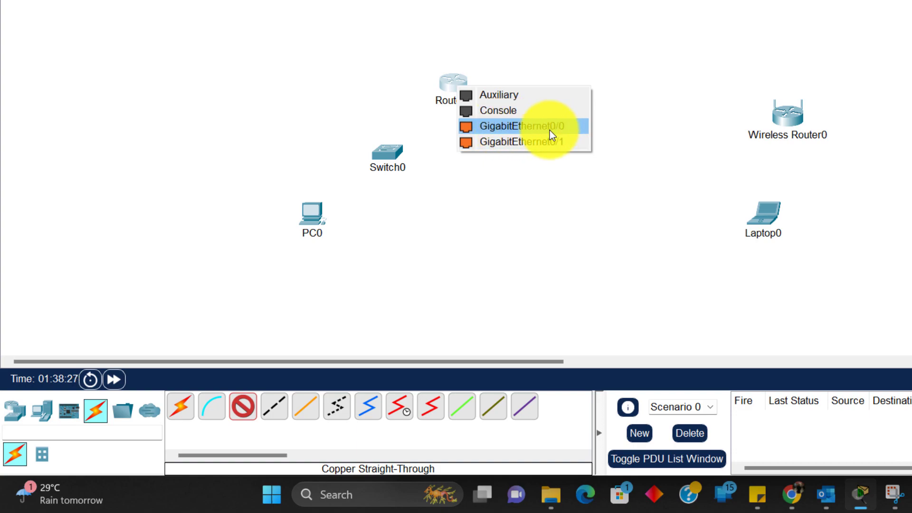
pyautogui.click(520, 142)
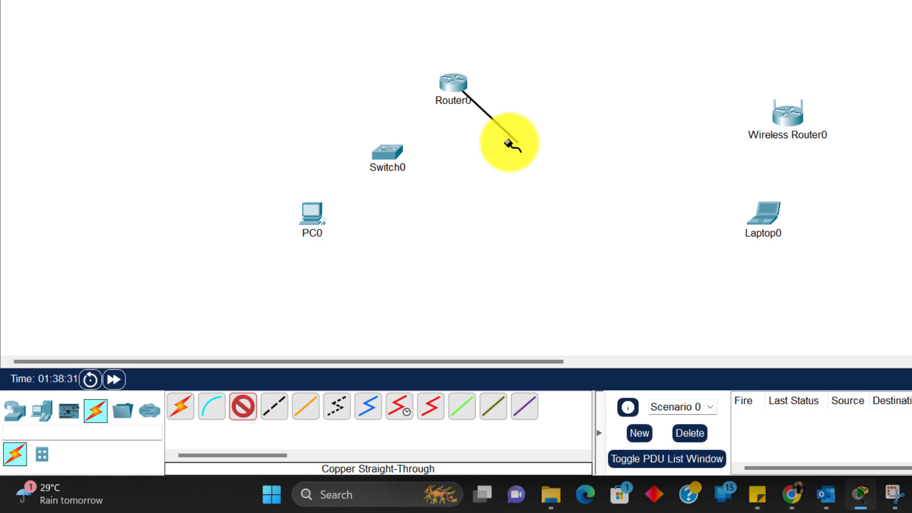
pyautogui.click(391, 152)
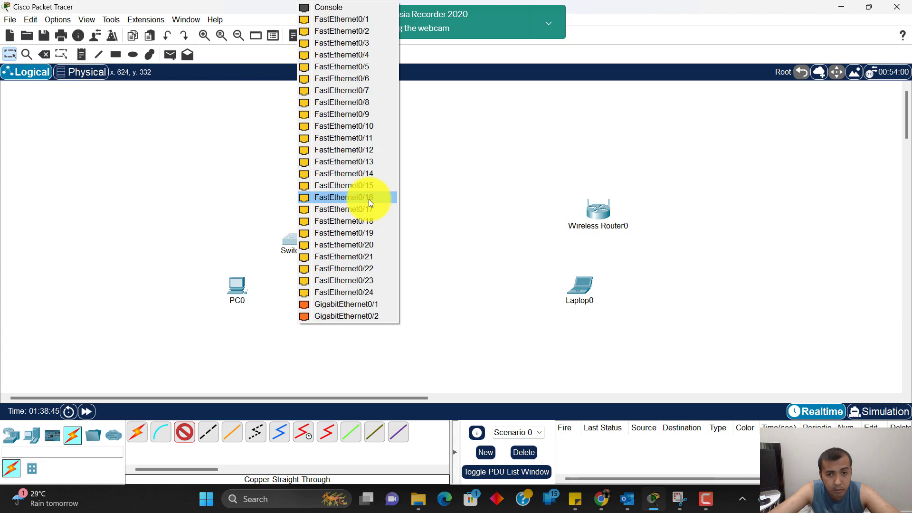
pyautogui.click(362, 233)
# Space out Switch0 and PC0, and link Switch0's FastEthernet0/24 to PC0's FastEthernet0 with a copper straight-through cable
pyautogui.moveTo(364, 172); pyautogui.dragTo(343, 167)
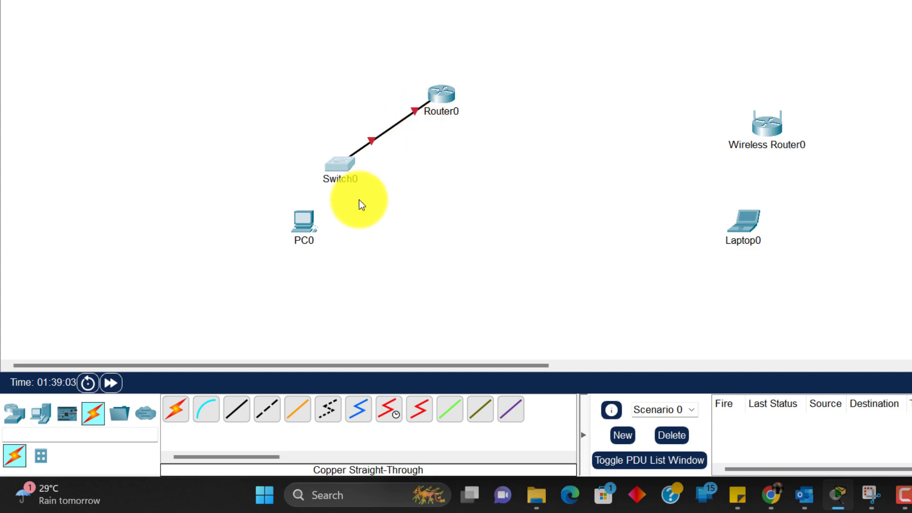
pyautogui.moveTo(298, 234); pyautogui.dragTo(330, 260)
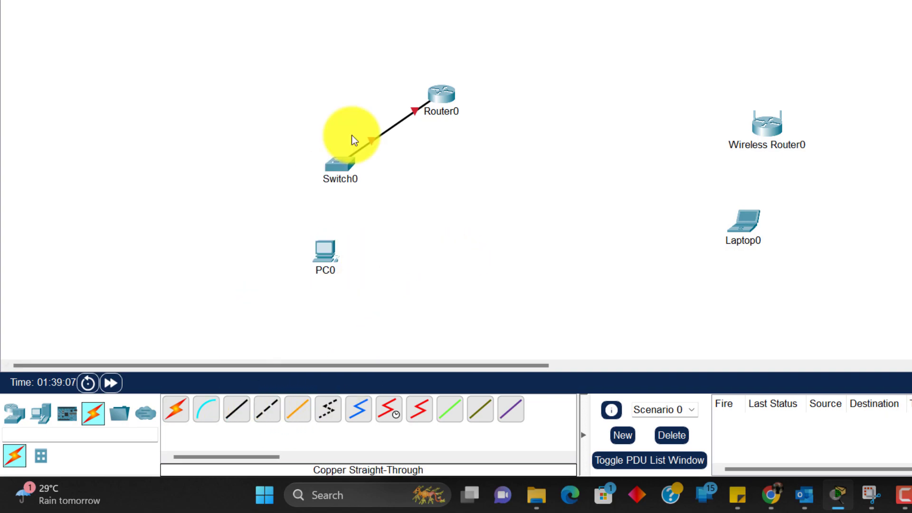
pyautogui.click(234, 417)
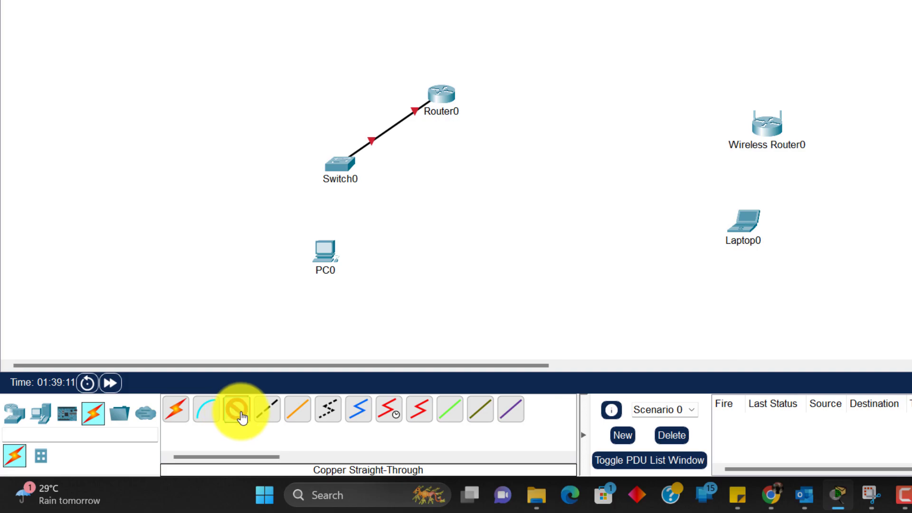
pyautogui.click(345, 162)
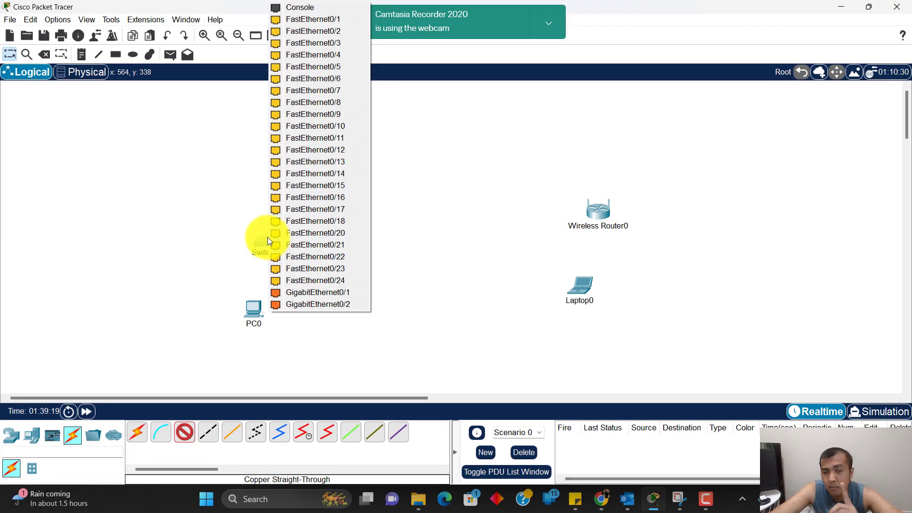
pyautogui.click(308, 278)
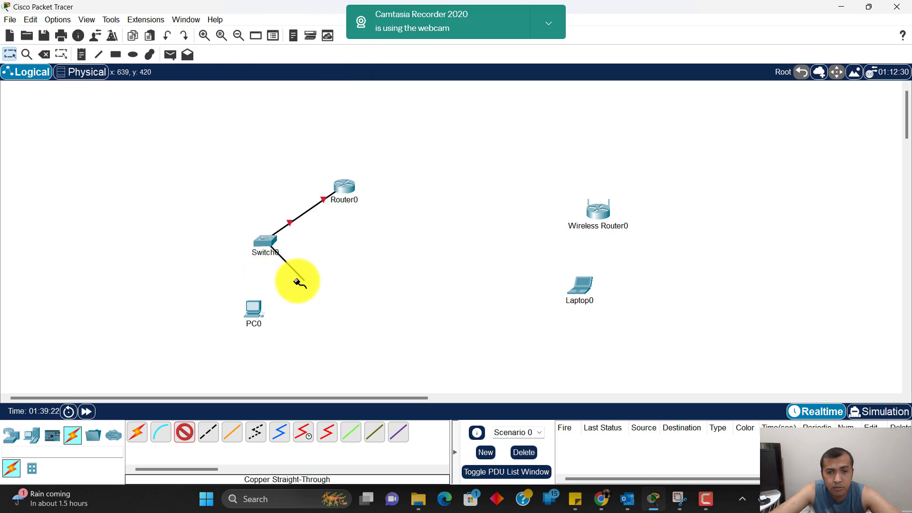
pyautogui.click(254, 309)
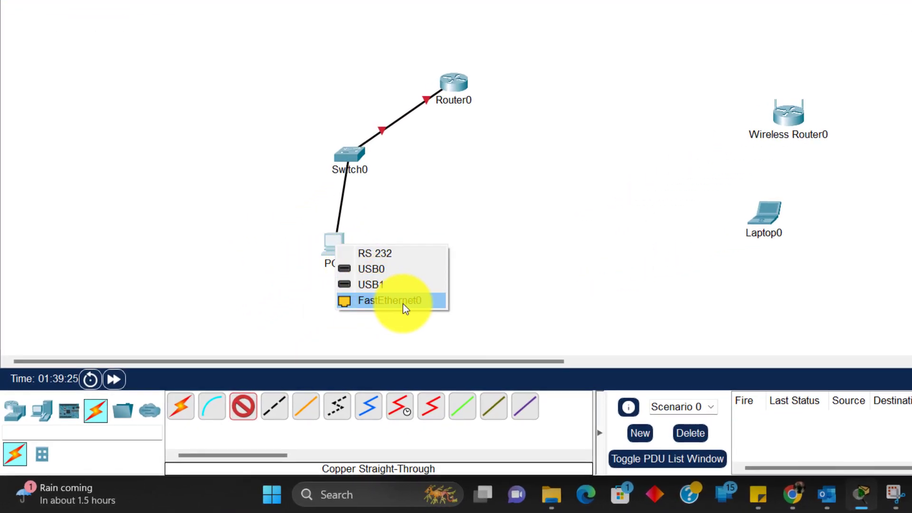
pyautogui.click(402, 303)
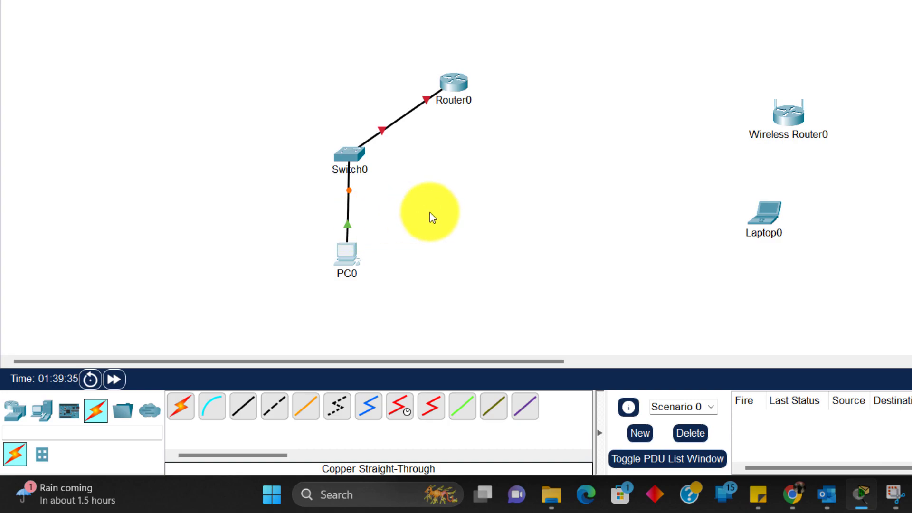
# Move Wireless Router0 and Laptop0 higher on the workspace and open Laptop0's device window
pyautogui.moveTo(787, 113); pyautogui.dragTo(787, 84)
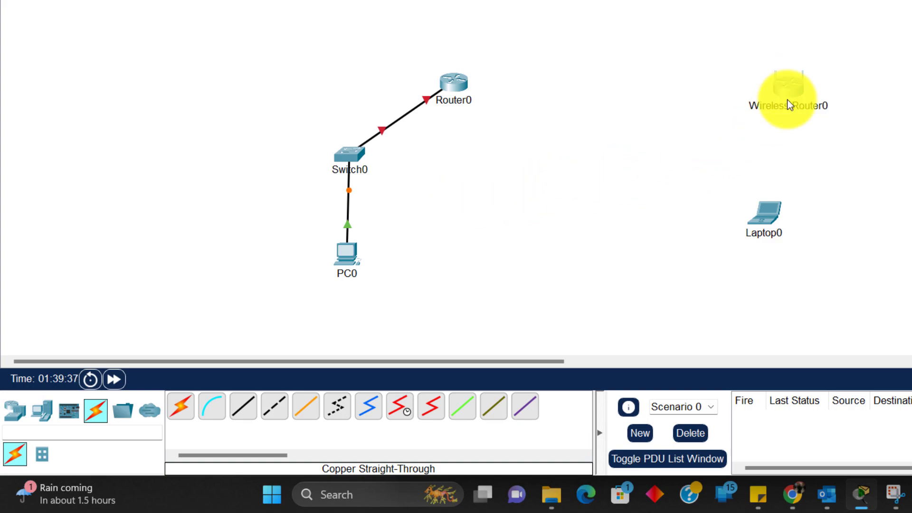
pyautogui.moveTo(771, 215)
pyautogui.mouseDown()
pyautogui.moveTo(749, 190)
pyautogui.moveTo(743, 198)
pyautogui.mouseUp()
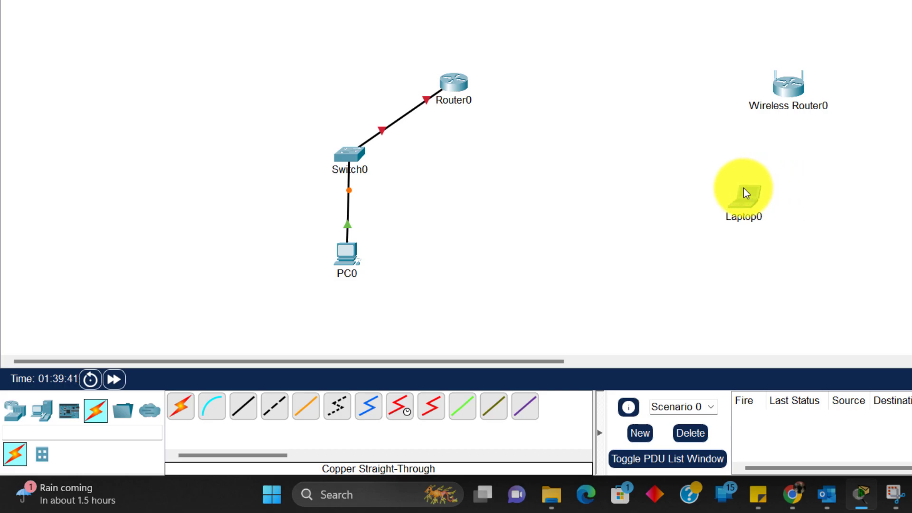
pyautogui.moveTo(742, 199)
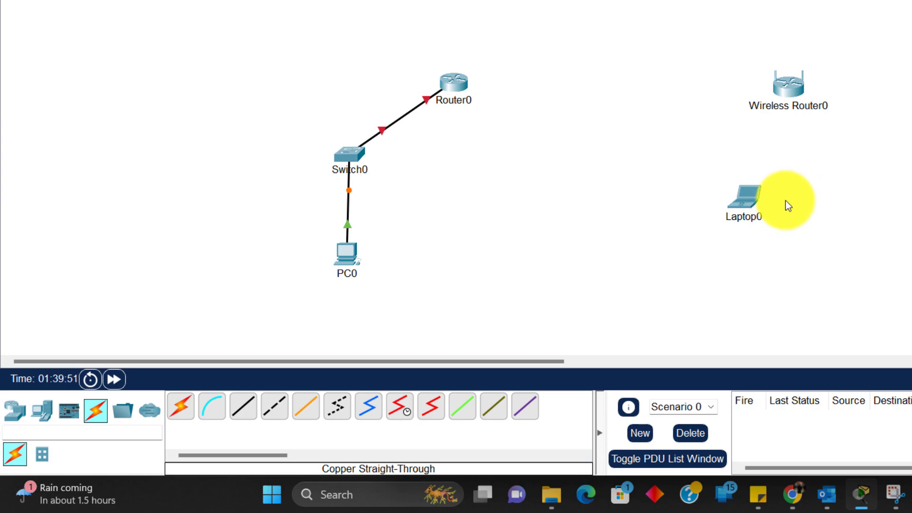
pyautogui.click(644, 250)
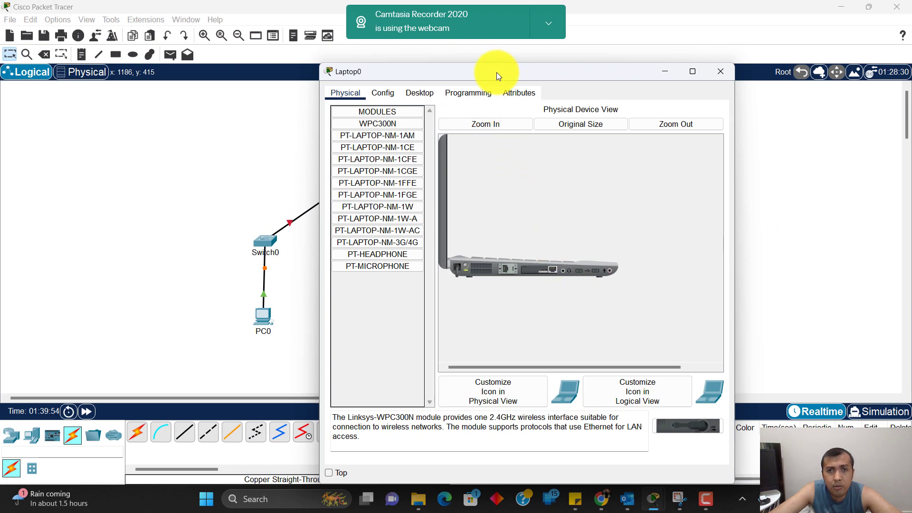
# Power off Laptop0 and remove its built-in Ethernet module from the chassis
pyautogui.moveTo(497, 73); pyautogui.dragTo(261, 59)
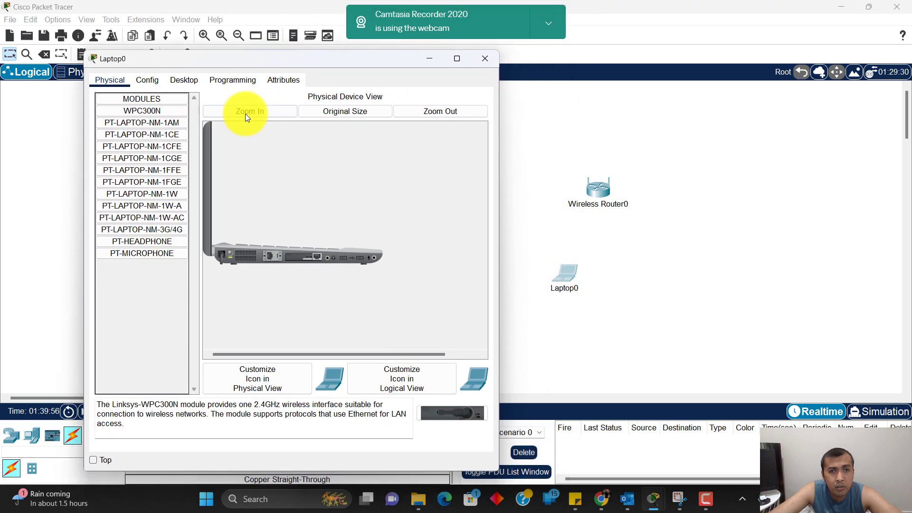
pyautogui.click(248, 113)
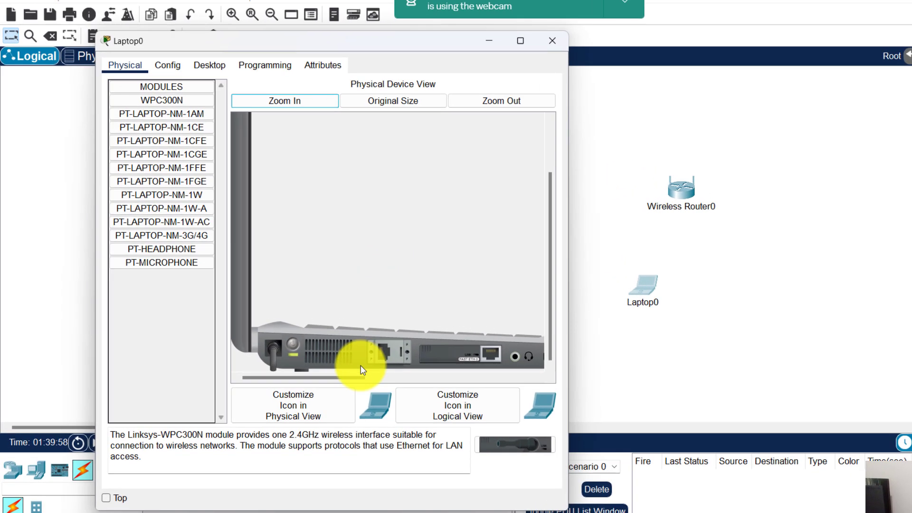
pyautogui.moveTo(343, 381)
pyautogui.mouseDown()
pyautogui.moveTo(376, 378)
pyautogui.moveTo(348, 382)
pyautogui.mouseUp()
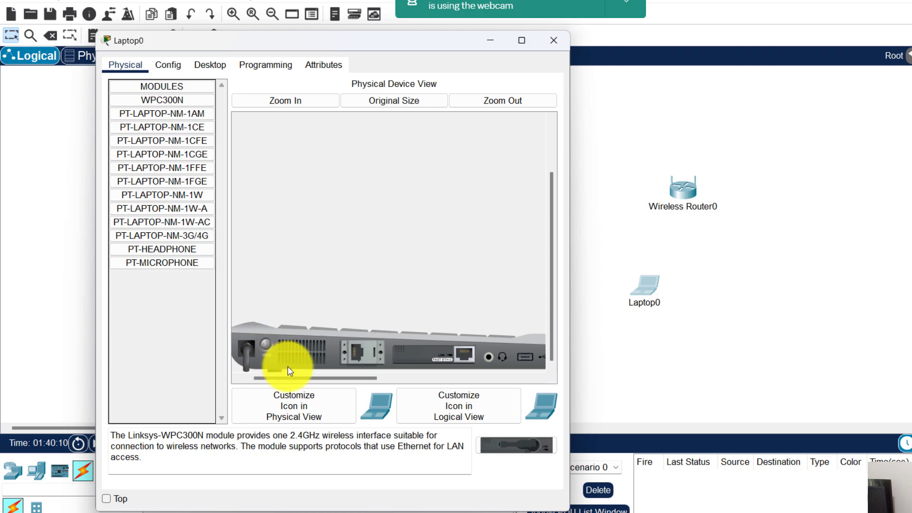
pyautogui.moveTo(302, 378); pyautogui.dragTo(304, 379)
pyautogui.moveTo(432, 361); pyautogui.dragTo(169, 353)
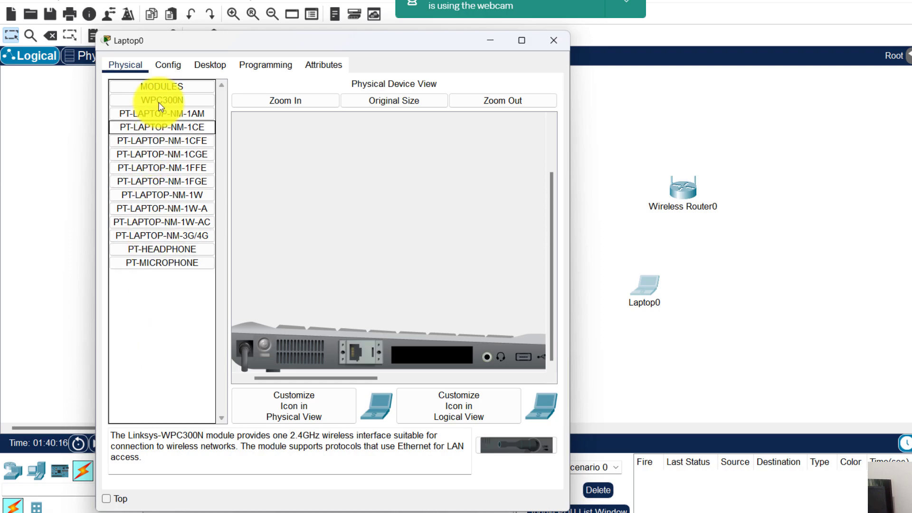
# Install the WPC300N wireless module in Laptop0, power it back on, and nudge the laptop slightly toward Wireless Router0
pyautogui.moveTo(148, 99); pyautogui.dragTo(425, 357)
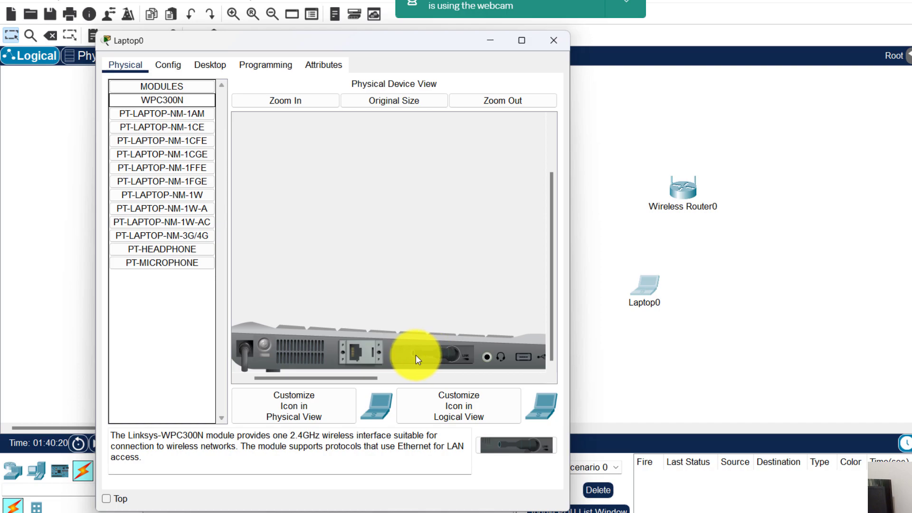
pyautogui.click(265, 350)
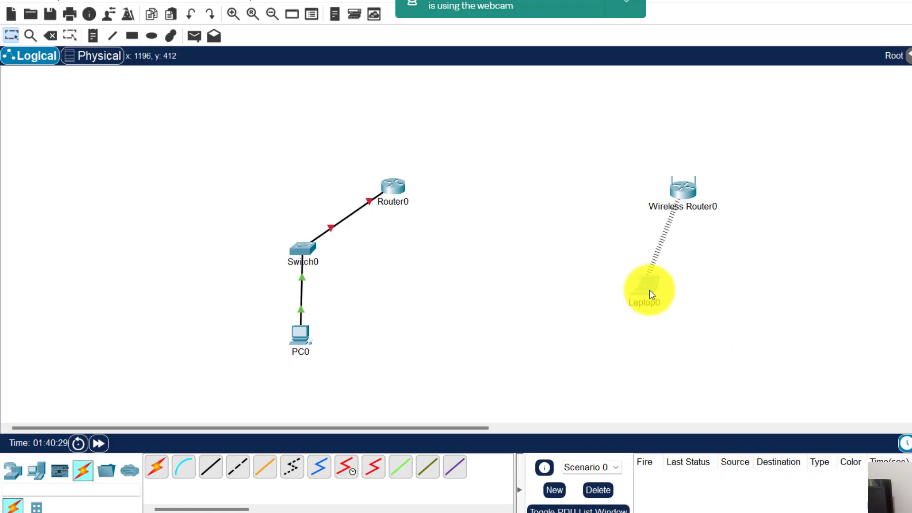
pyautogui.moveTo(649, 290)
pyautogui.mouseDown()
pyautogui.moveTo(824, 277)
pyautogui.moveTo(870, 193)
pyautogui.moveTo(876, 199)
pyautogui.moveTo(676, 306)
pyautogui.moveTo(582, 185)
pyautogui.moveTo(556, 190)
pyautogui.moveTo(644, 285)
pyautogui.mouseUp()
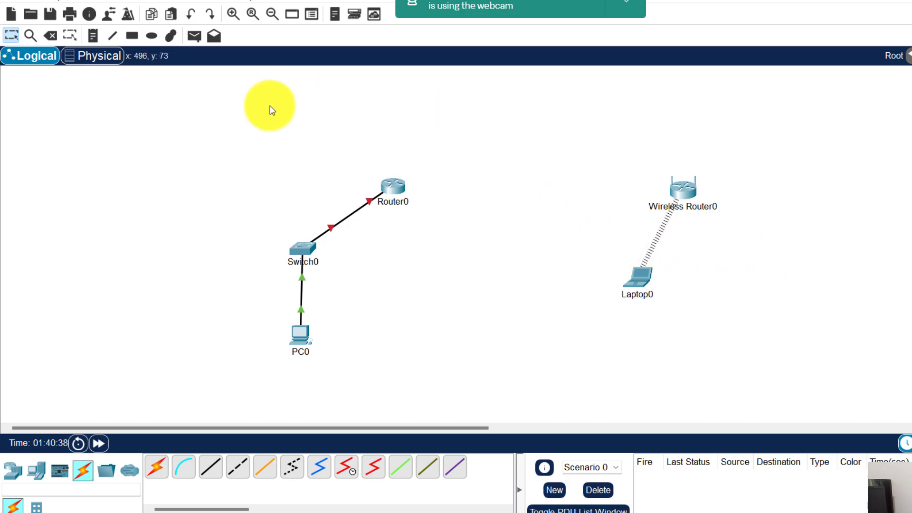
# In the interface preferences, try the option to always show port labels in the logical workspace, then leave it disabled
pyautogui.click(78, 10)
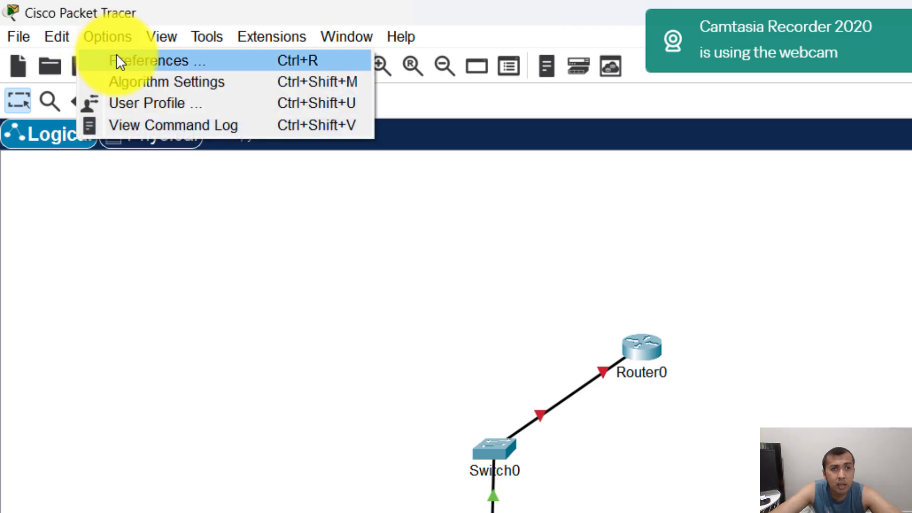
pyautogui.click(116, 60)
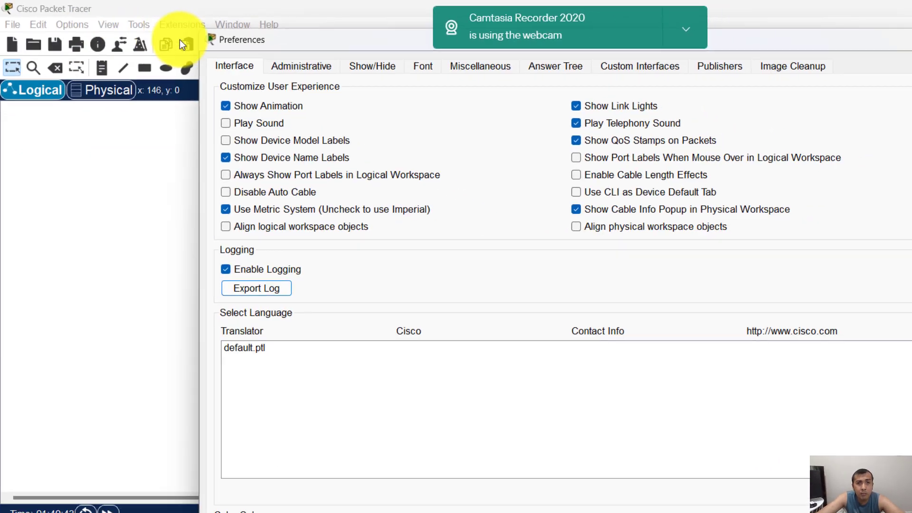
pyautogui.moveTo(258, 40); pyautogui.dragTo(538, 91)
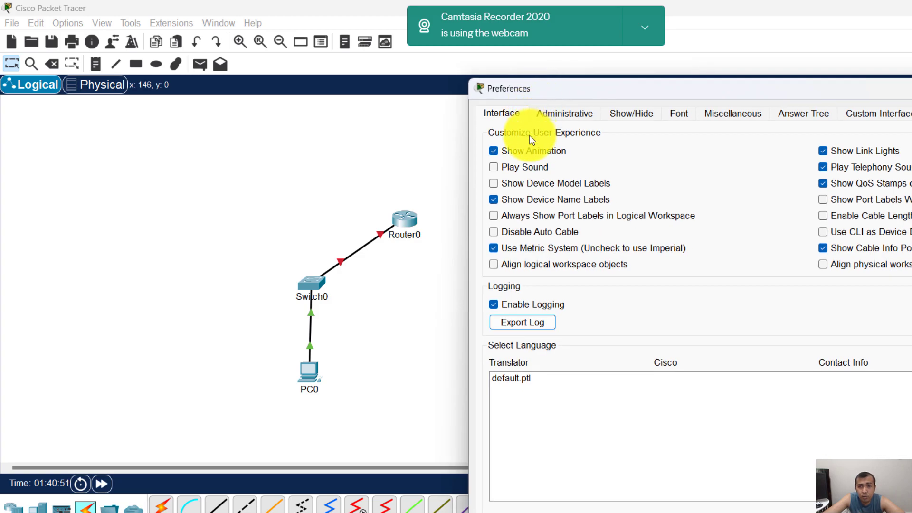
pyautogui.click(544, 219)
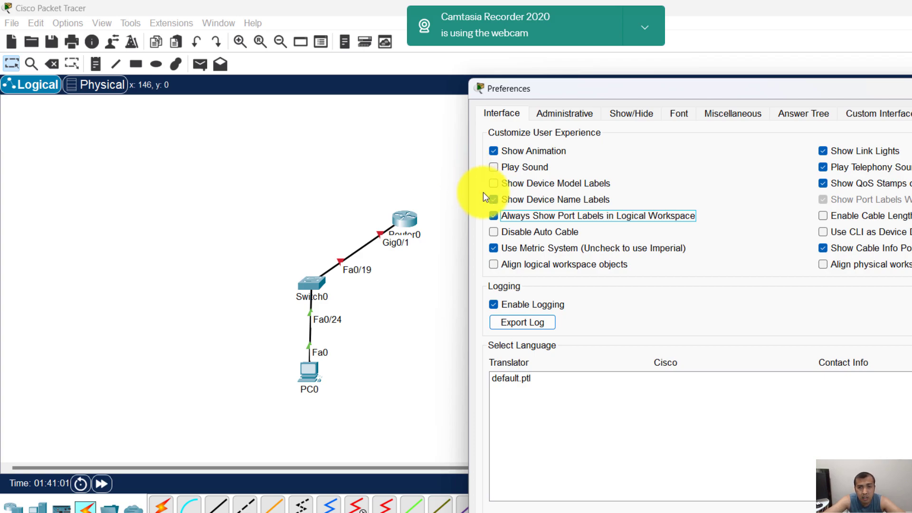
pyautogui.click(494, 216)
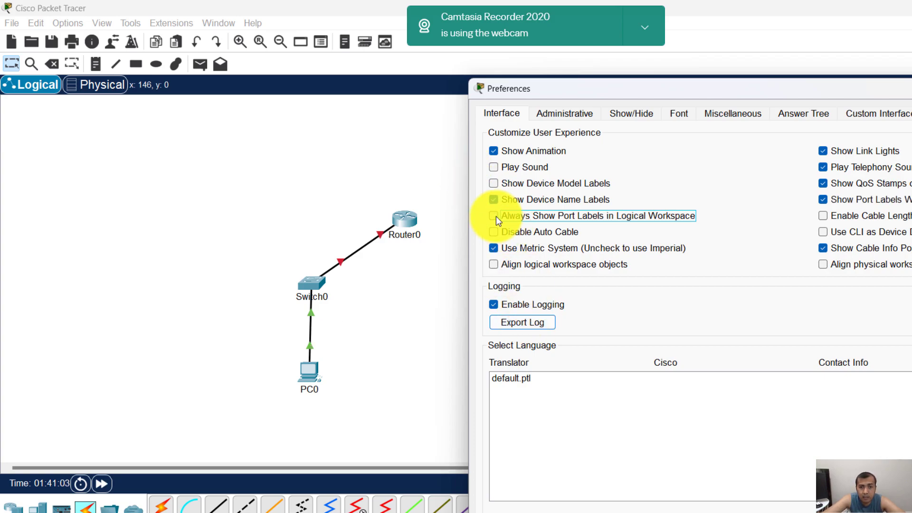
pyautogui.click(496, 215)
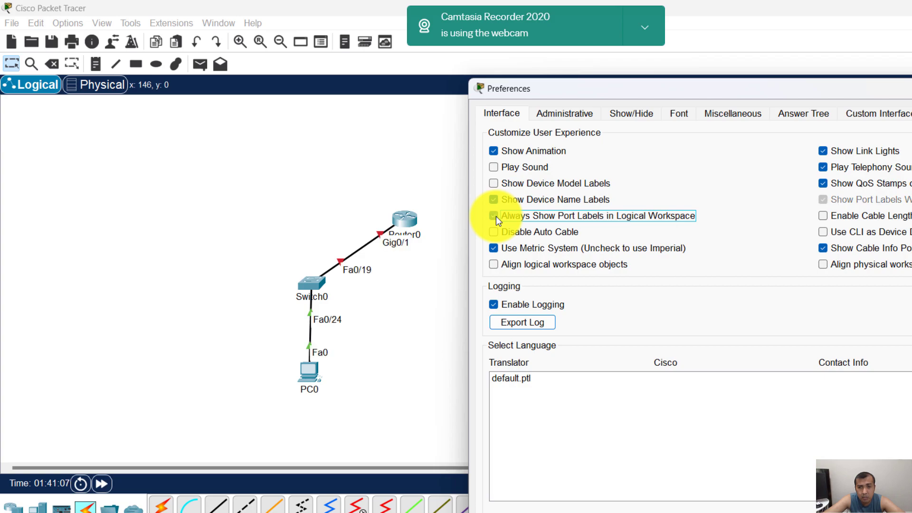
pyautogui.click(495, 216)
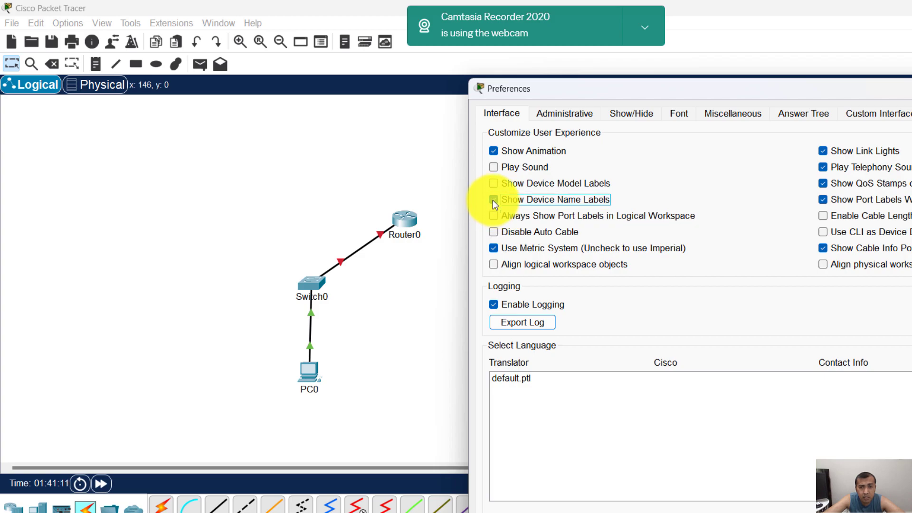
# Try hiding the device name labels and showing the device model labels, restoring both options to their original settings
pyautogui.click(492, 201)
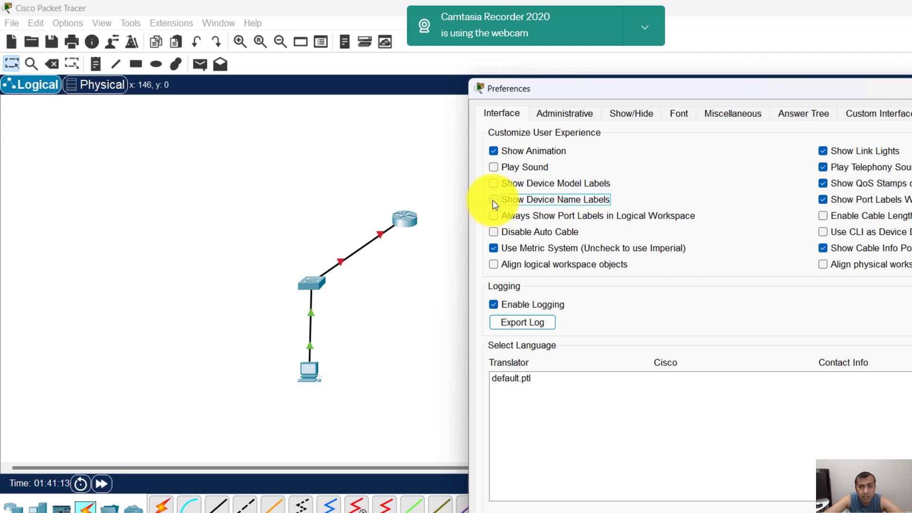
pyautogui.click(492, 201)
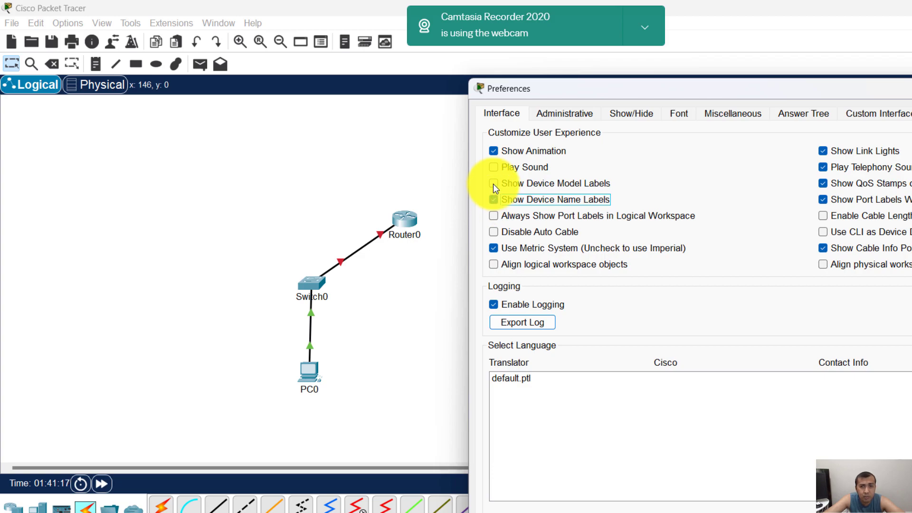
pyautogui.click(493, 184)
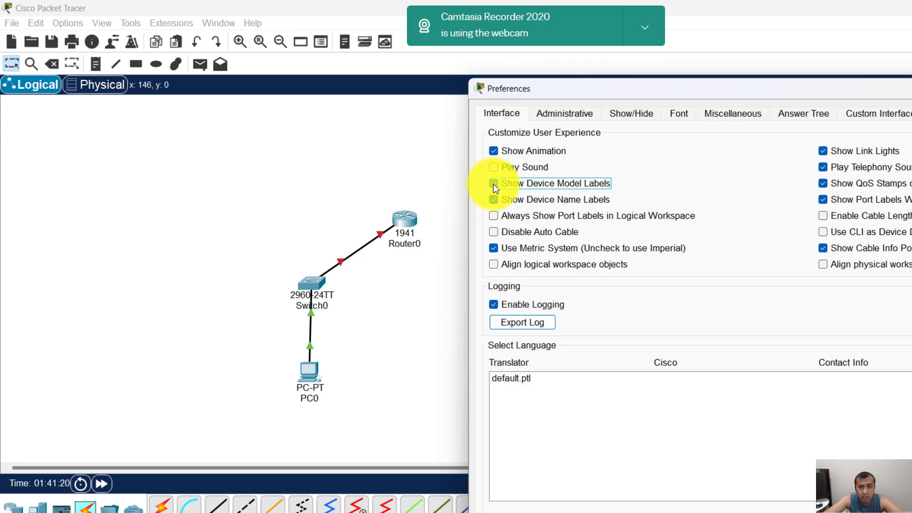
pyautogui.click(493, 184)
# Review the font size and color settings in the Font preferences, then close the dialog
pyautogui.moveTo(706, 89); pyautogui.dragTo(639, 86)
pyautogui.click(612, 113)
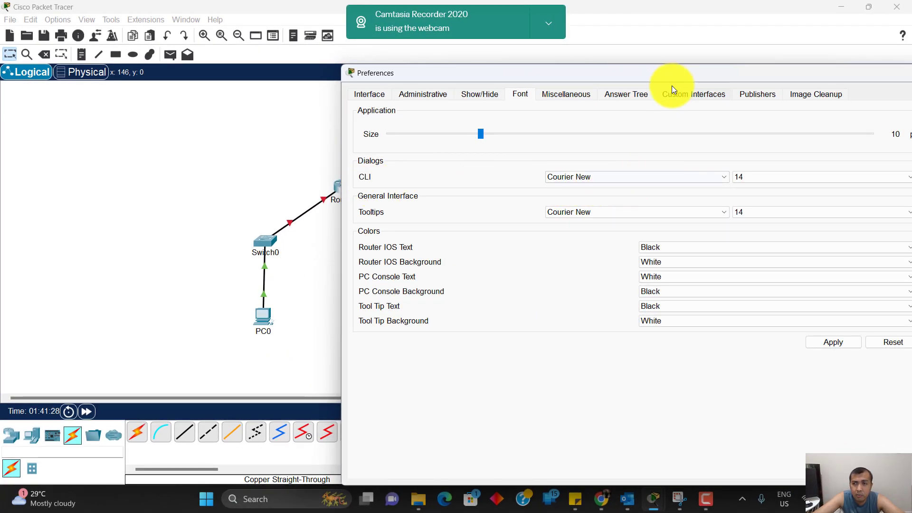
pyautogui.moveTo(674, 76)
pyautogui.mouseDown()
pyautogui.moveTo(581, 71)
pyautogui.moveTo(665, 69)
pyautogui.mouseUp()
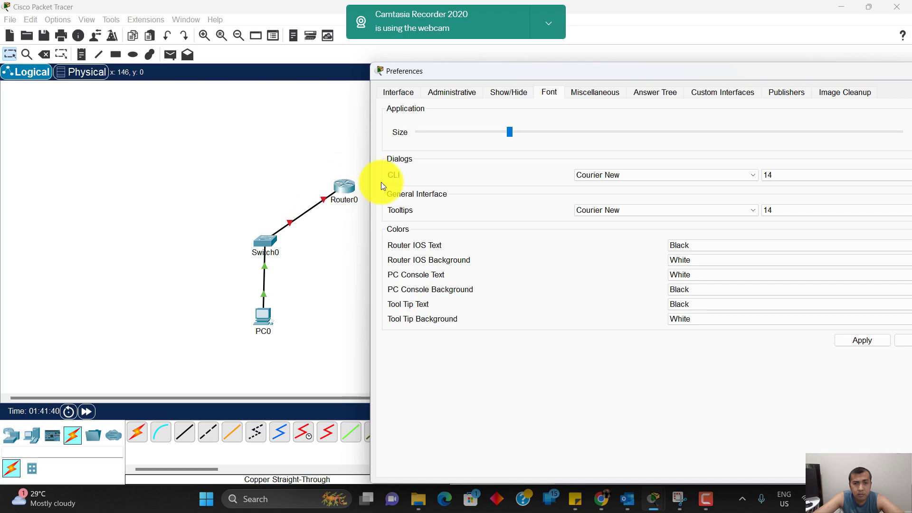
pyautogui.moveTo(675, 70); pyautogui.dragTo(577, 71)
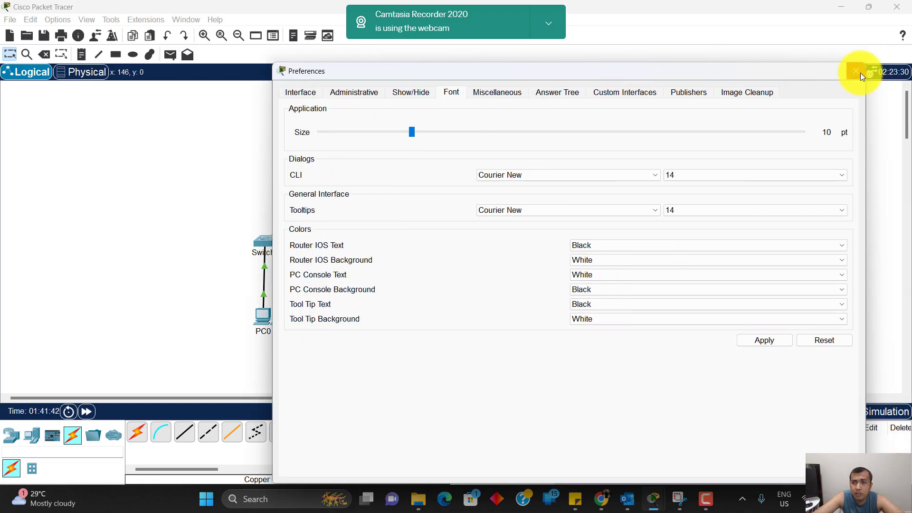
pyautogui.click(862, 71)
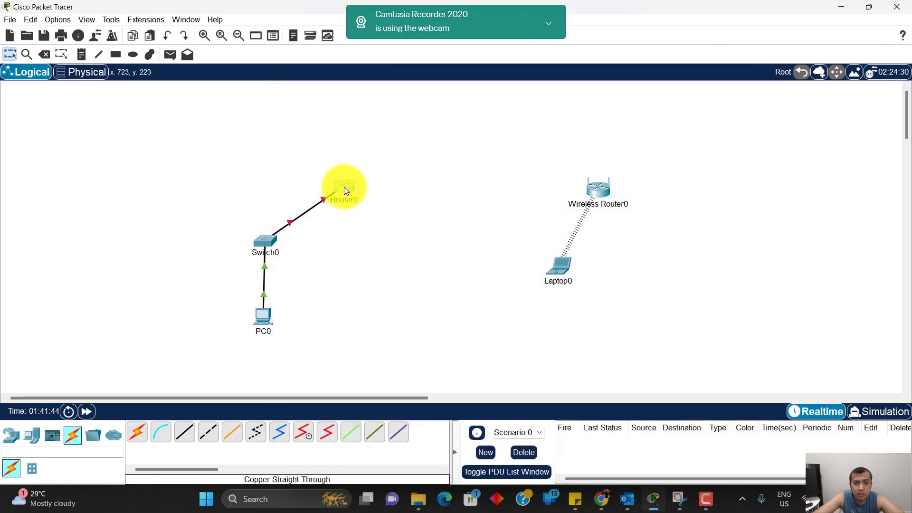
# Open Router0's command line, answer no to the initial configuration dialog, bring up the Router> prompt, and close the window
pyautogui.click(345, 190)
pyautogui.moveTo(459, 71); pyautogui.dragTo(381, 69)
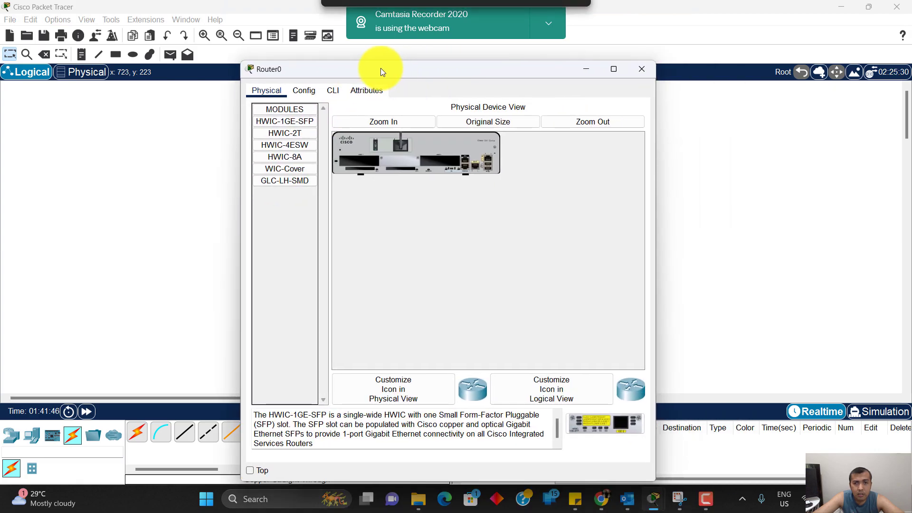
pyautogui.click(339, 91)
pyautogui.click(513, 284)
pyautogui.press('Return')
pyautogui.press('Return')
pyautogui.press('Return')
pyautogui.write('no')
pyautogui.press('Return')
pyautogui.press('Return')
pyautogui.press('Return')
pyautogui.press('Return')
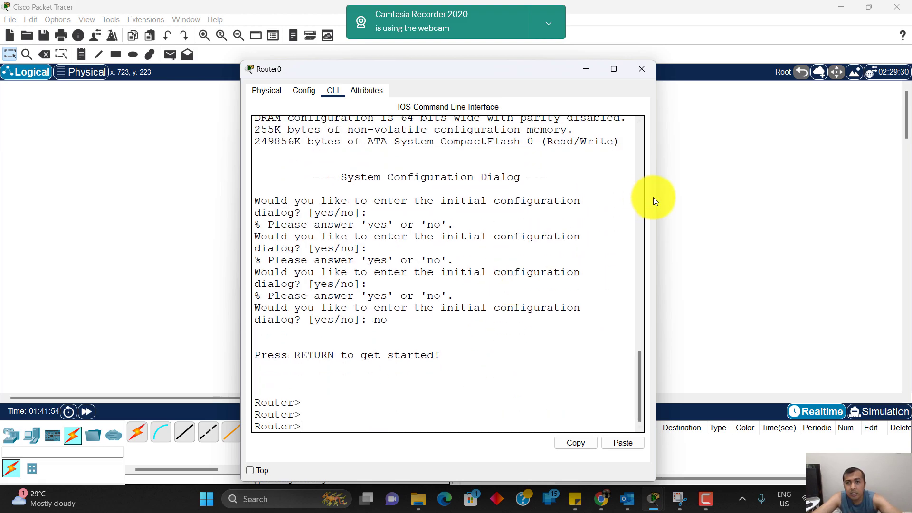
pyautogui.click(646, 72)
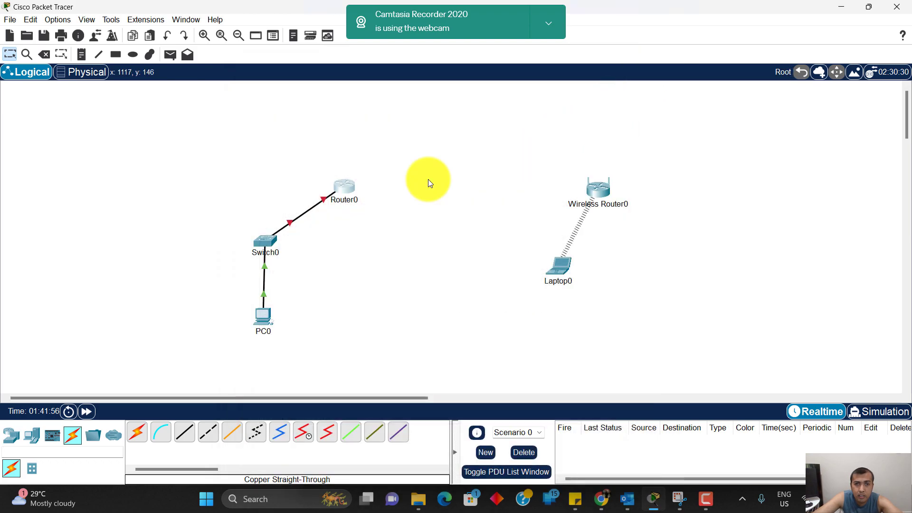
# Open Switch0's command line, bring up the Switch> prompt, and examine the link-state message for FastEthernet0/24
pyautogui.click(264, 239)
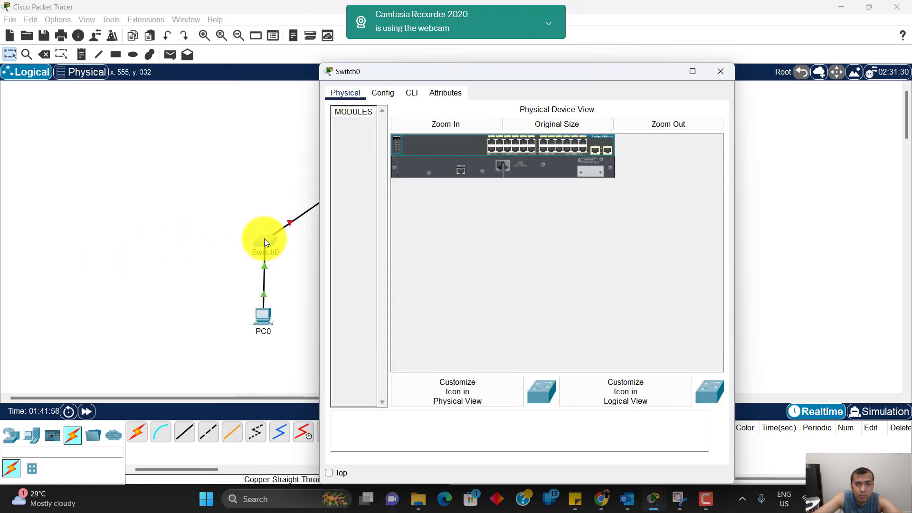
pyautogui.click(414, 96)
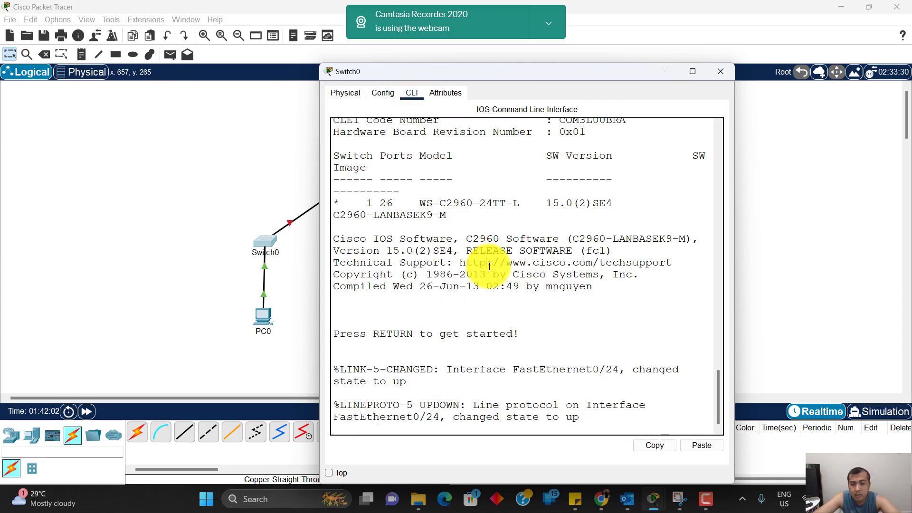
pyautogui.press('Return')
pyautogui.press('Return')
pyautogui.press('Return')
pyautogui.press('Return')
pyautogui.press('Return')
pyautogui.press('Return')
pyautogui.press('Return')
pyautogui.press('Return')
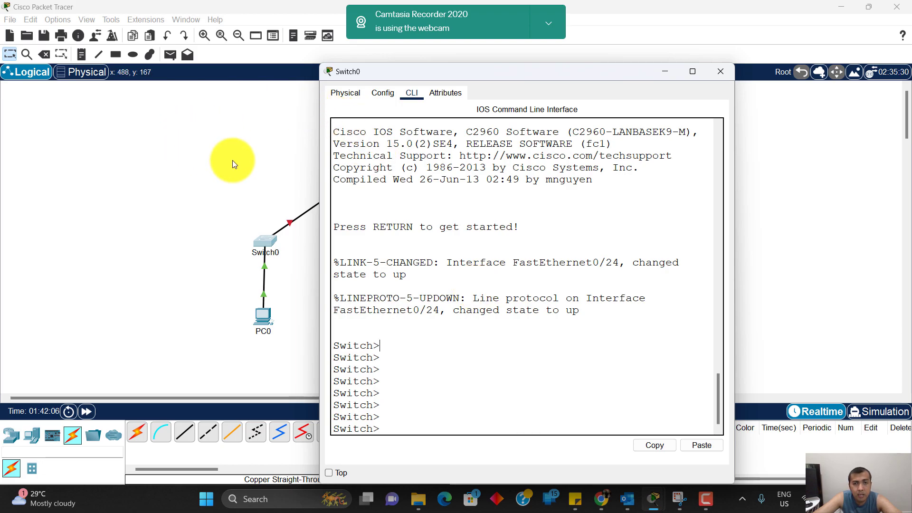
pyautogui.tripleClick(439, 268)
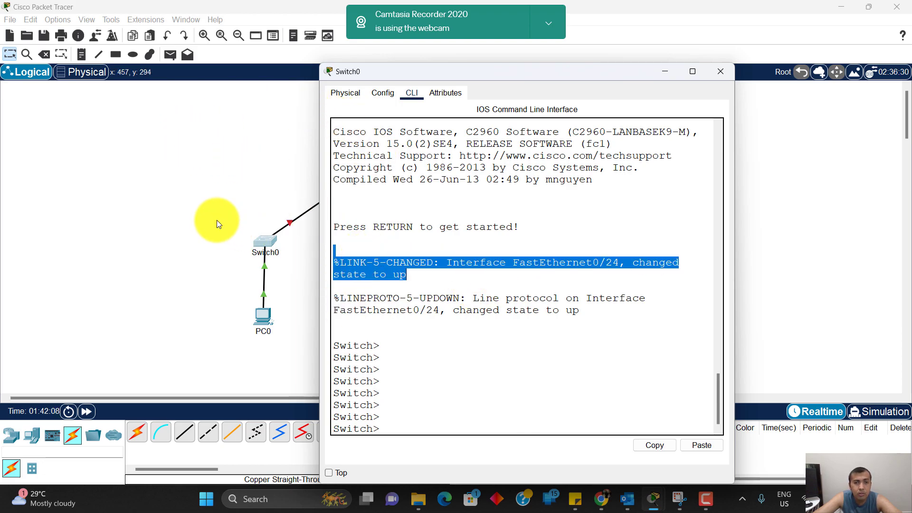
pyautogui.click(216, 219)
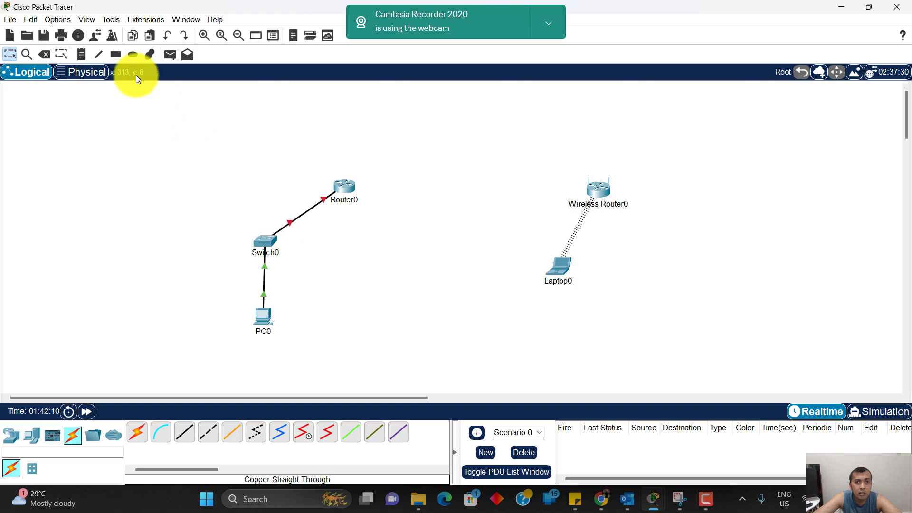
# Set the CLI font size to 20 in the preferences, apply it, and reopen Router0's command line
pyautogui.click(58, 22)
pyautogui.click(62, 30)
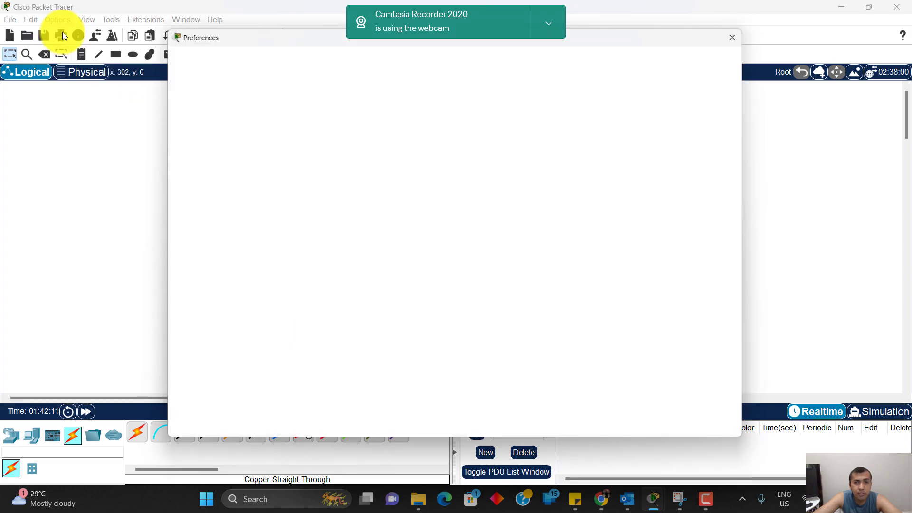
pyautogui.click(332, 54)
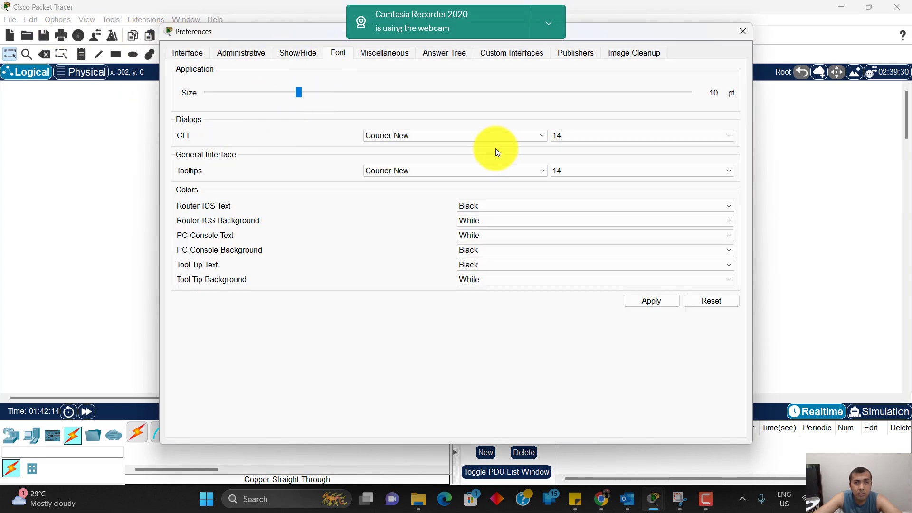
pyautogui.click(638, 138)
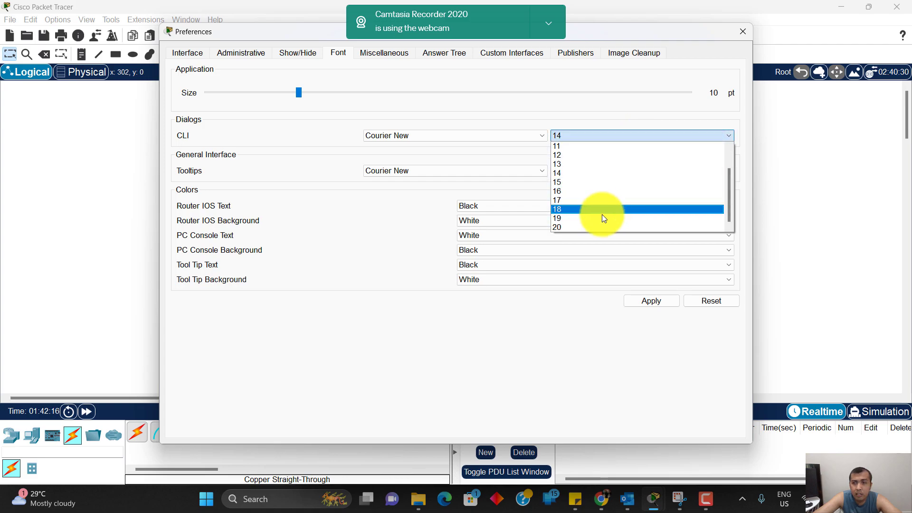
pyautogui.click(579, 226)
pyautogui.click(638, 302)
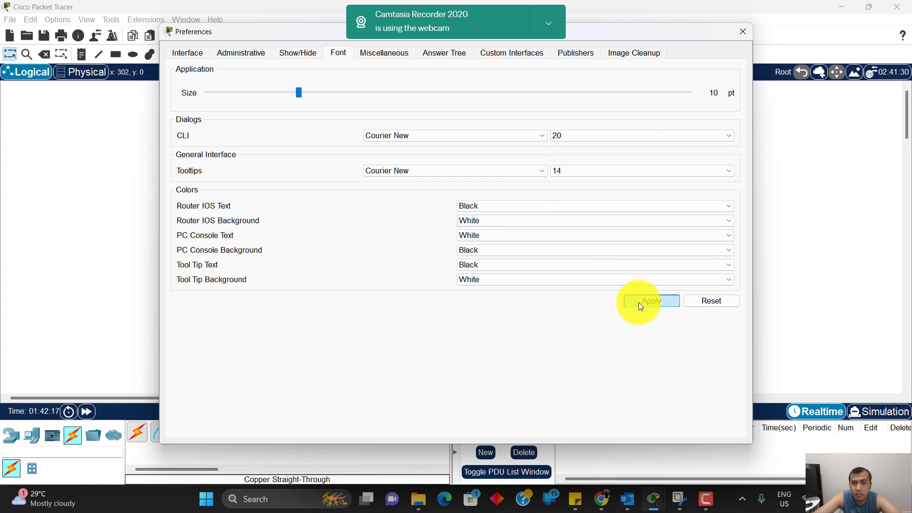
pyautogui.click(743, 31)
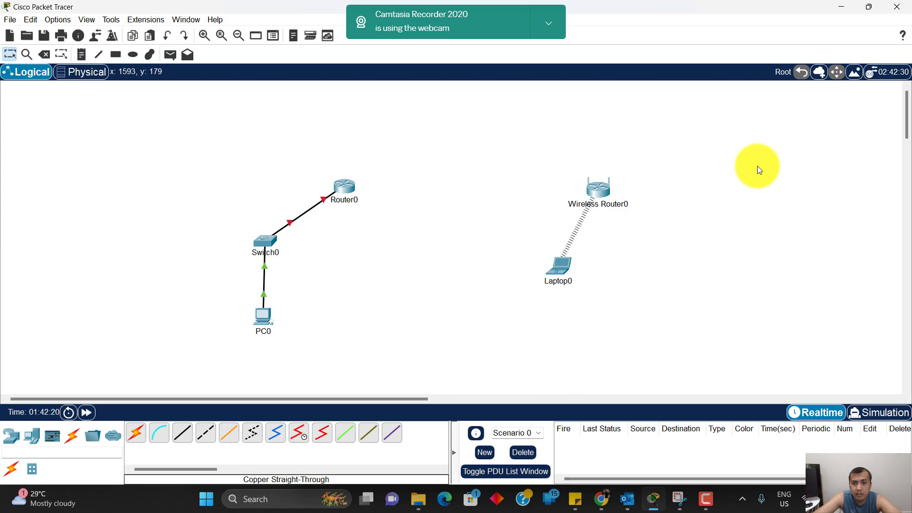
pyautogui.click(347, 182)
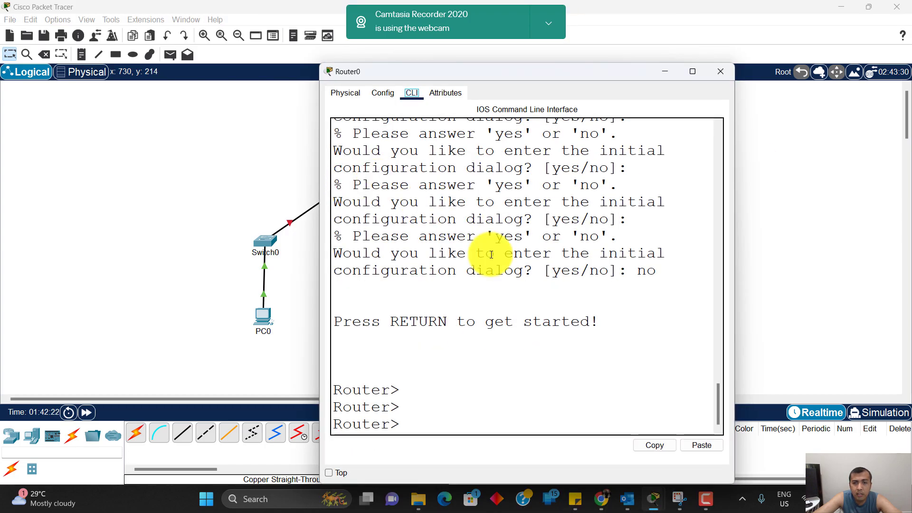
# Enter several blank lines at Router0's prompt to review the text at the current font size, and close the window
pyautogui.click(525, 334)
pyautogui.press('Return')
pyautogui.press('Return')
pyautogui.press('Return')
pyautogui.press('Return')
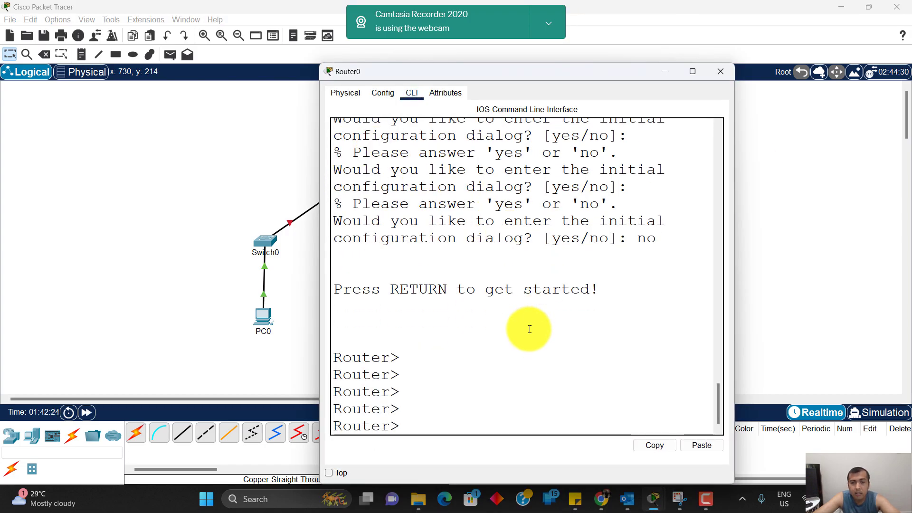
pyautogui.click(719, 72)
# Set the CLI font size to 11 in the Font preferences, apply it, and close the dialog
pyautogui.click(62, 17)
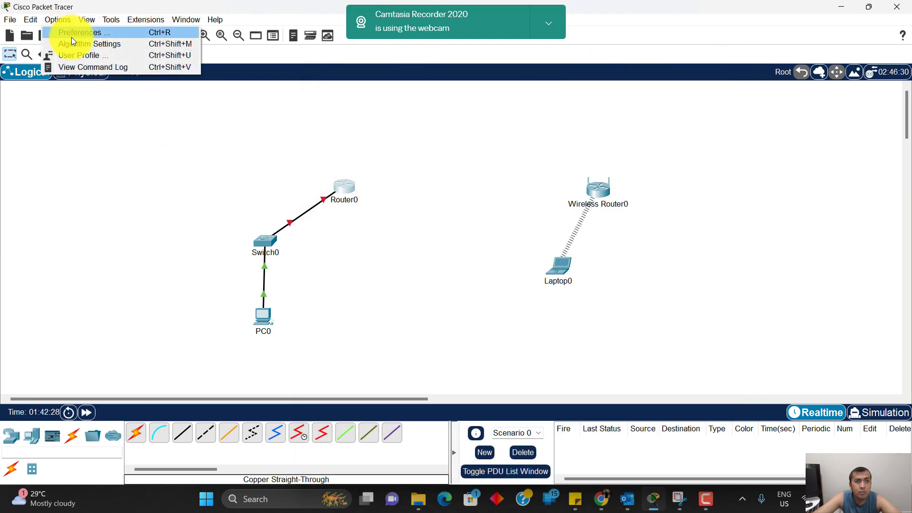
pyautogui.click(71, 36)
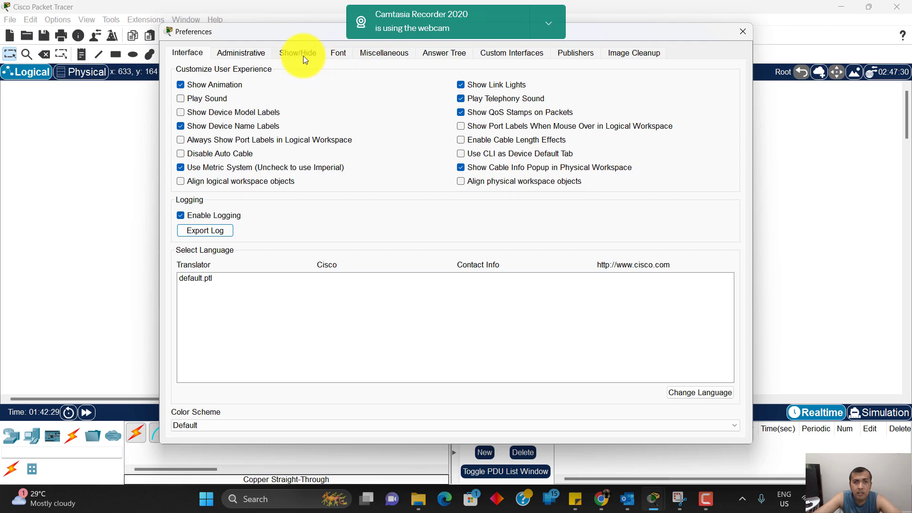
pyautogui.click(338, 53)
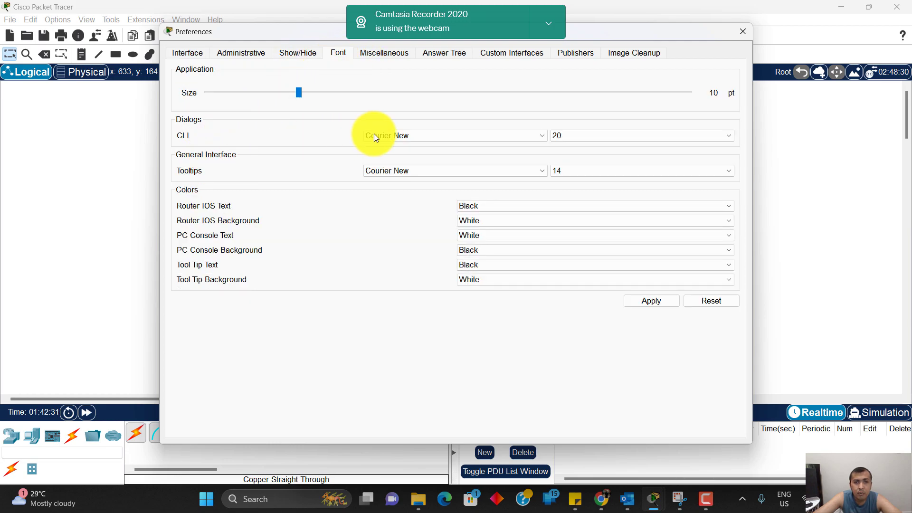
pyautogui.click(589, 138)
pyautogui.scroll(1, 590, 142)
pyautogui.click(590, 149)
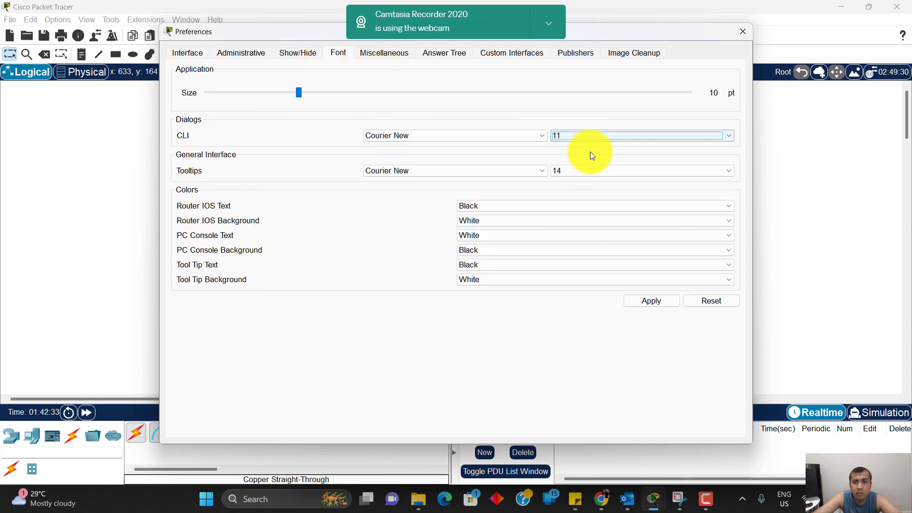
pyautogui.click(646, 301)
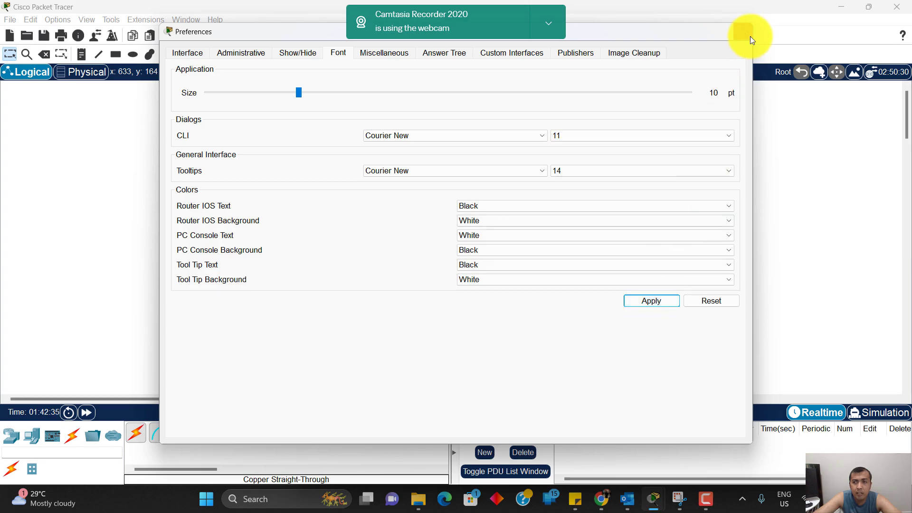
pyautogui.click(751, 36)
# Reopen Router0's command line to check how the text looks at the smaller font size, and close the window
pyautogui.doubleClick(349, 181)
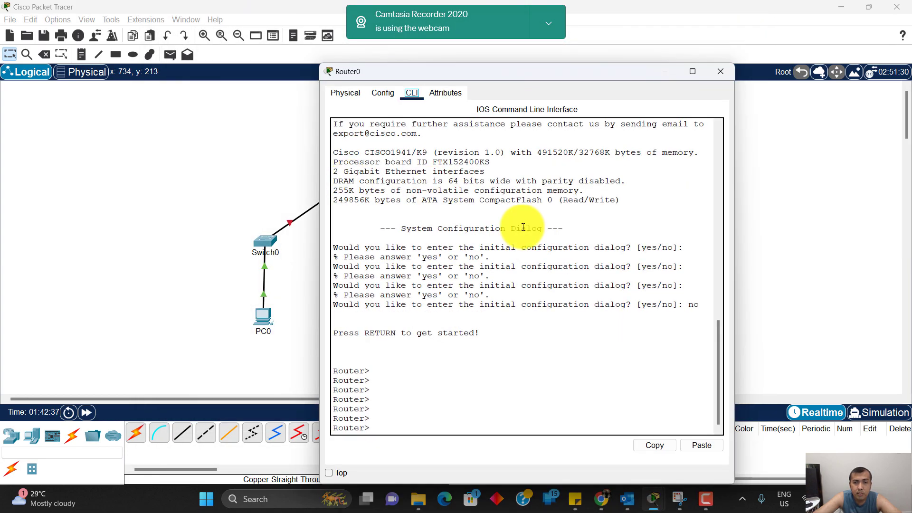
pyautogui.scroll(1, 617, 171)
pyautogui.click(723, 71)
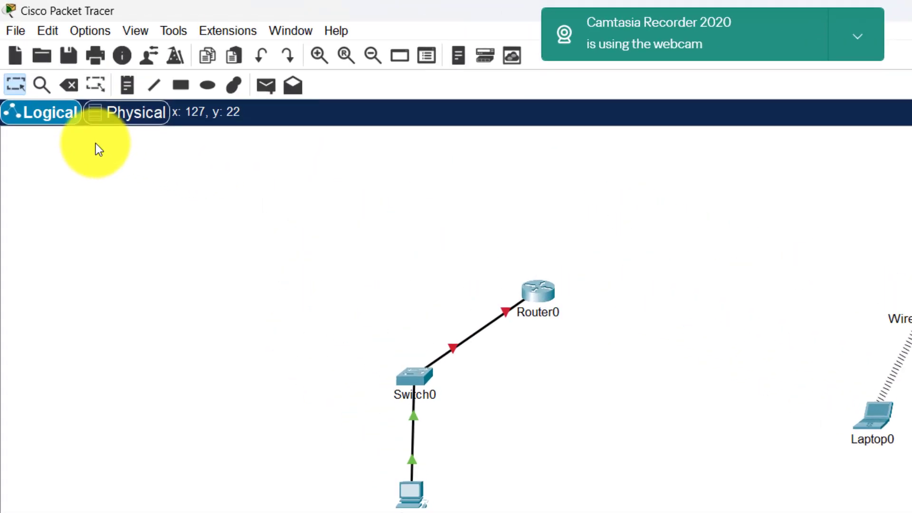
# Delete the link between Switch0 and Router0 with the Delete tool, and undo the deletion
pyautogui.press('Delete')
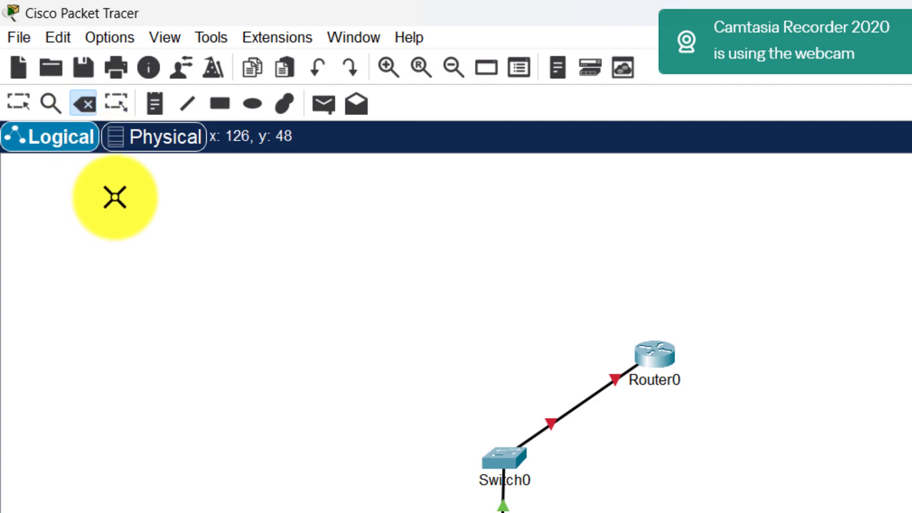
pyautogui.press('Escape')
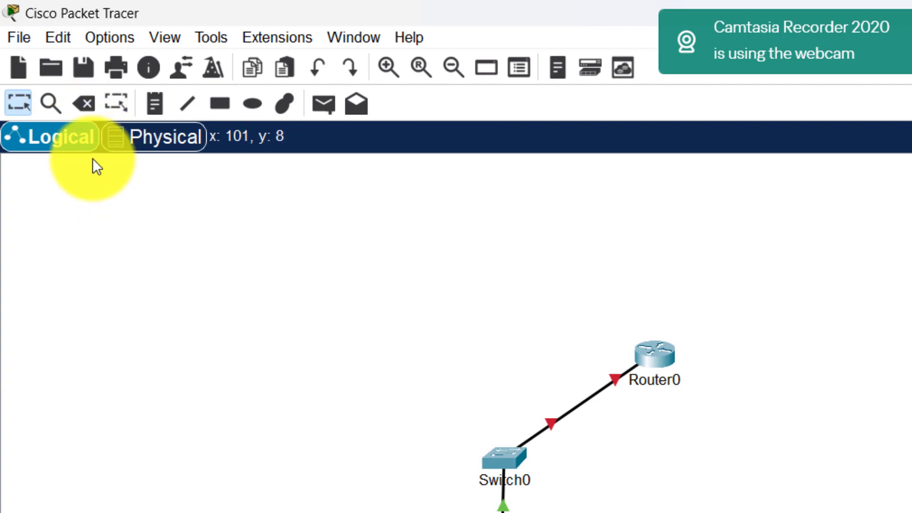
pyautogui.click(80, 104)
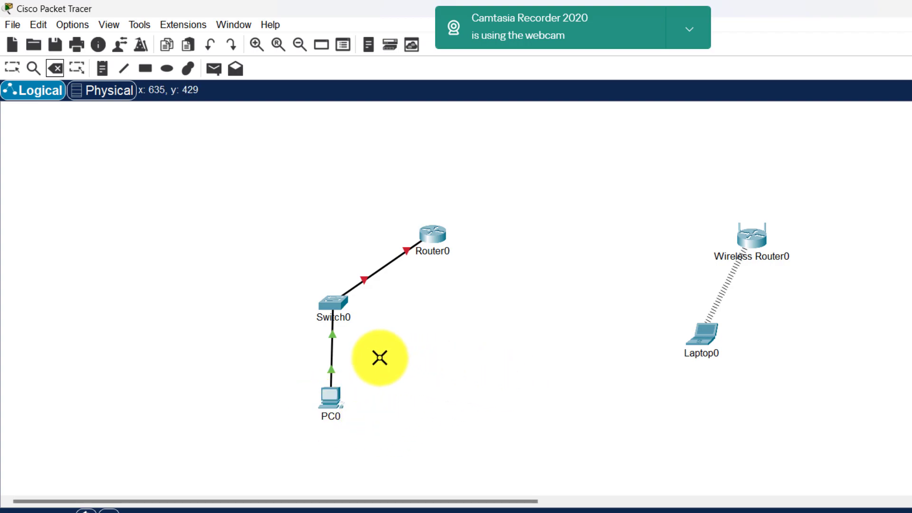
pyautogui.click(384, 267)
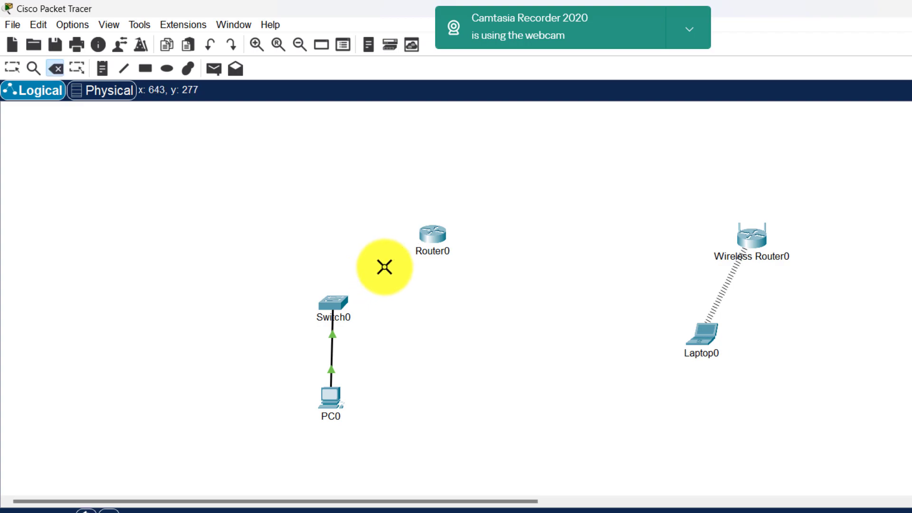
pyautogui.hotkey('ctrl', 'z')
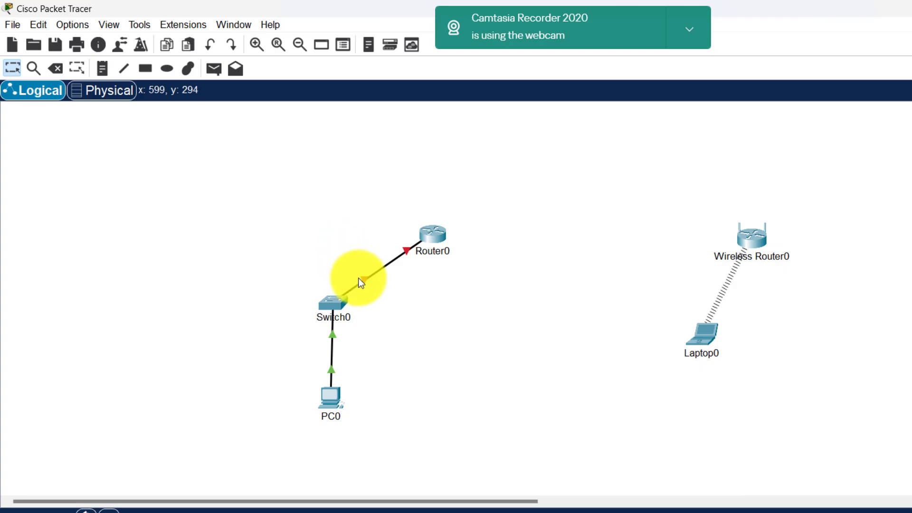
# Enable Always Show Port Labels in Logical Workspace in the preferences, and close the dialog
pyautogui.click(76, 24)
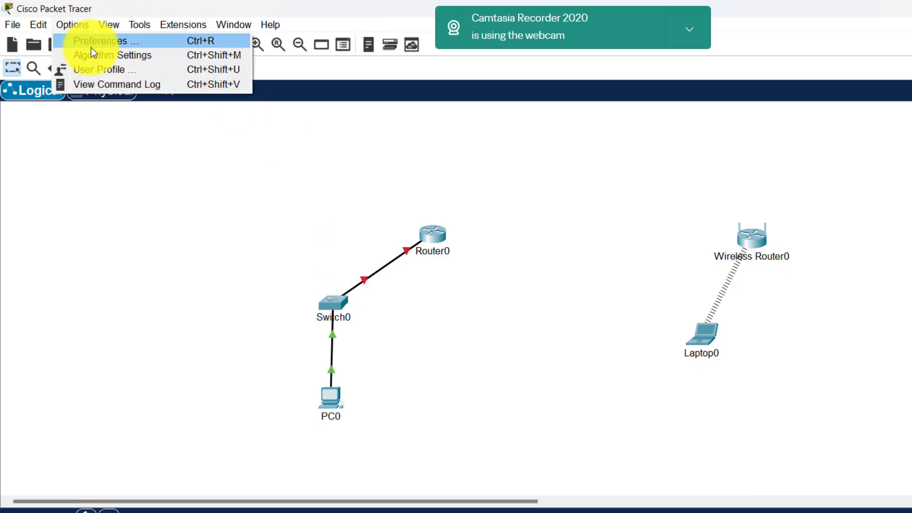
pyautogui.click(95, 42)
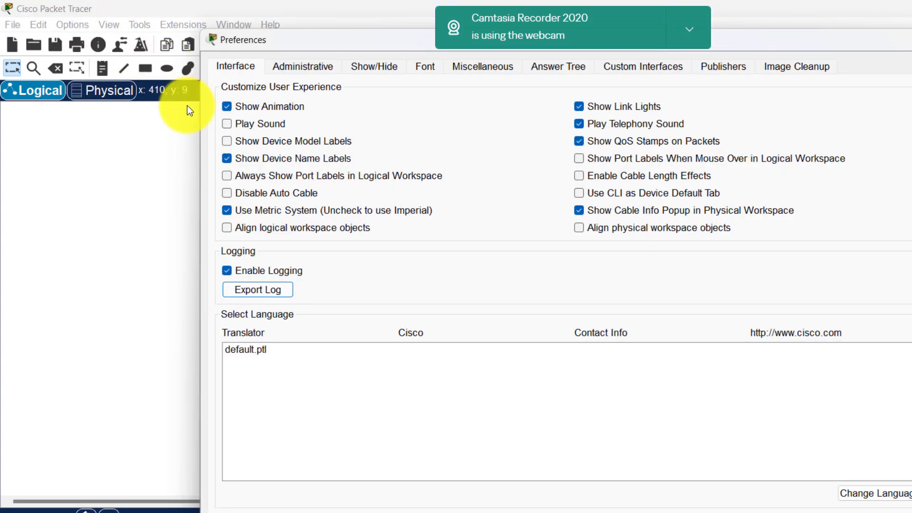
pyautogui.click(226, 176)
pyautogui.click(900, 40)
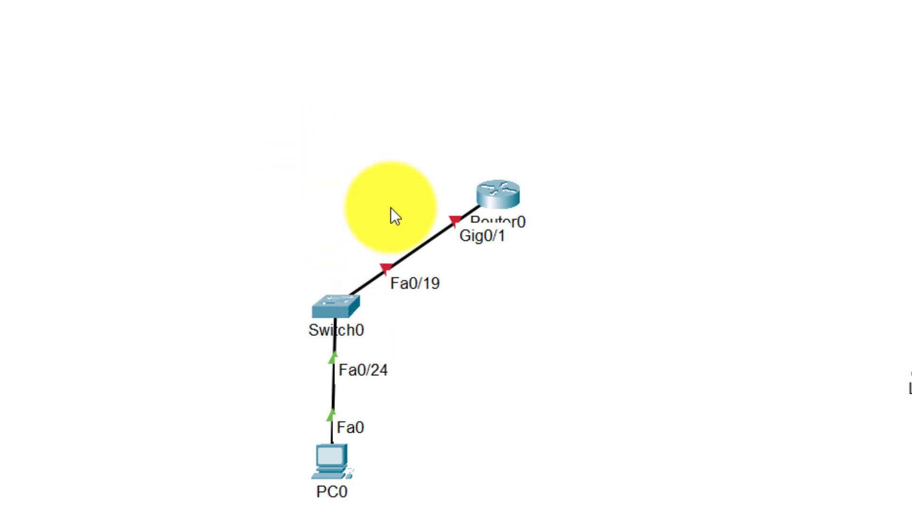
# Move the switch end of the Router0 link to port FastEthernet0/1 on Switch0
pyautogui.click(386, 269)
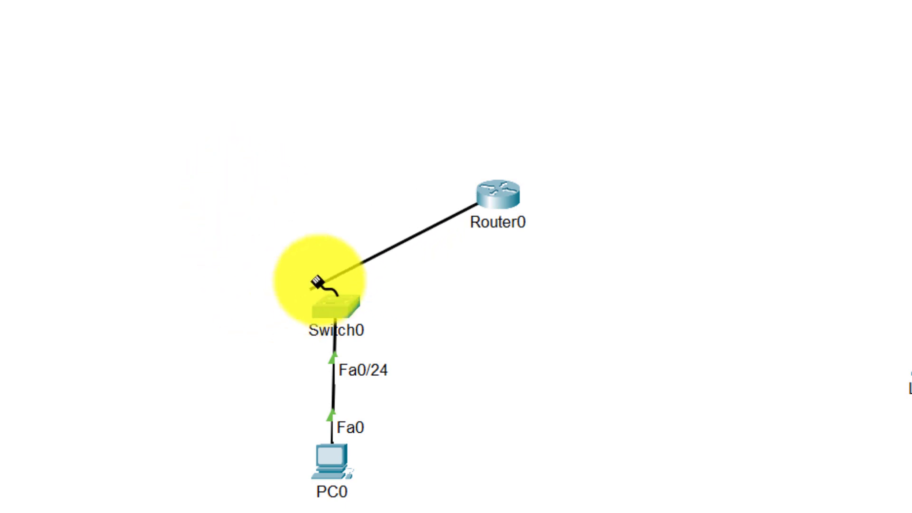
pyautogui.click(352, 307)
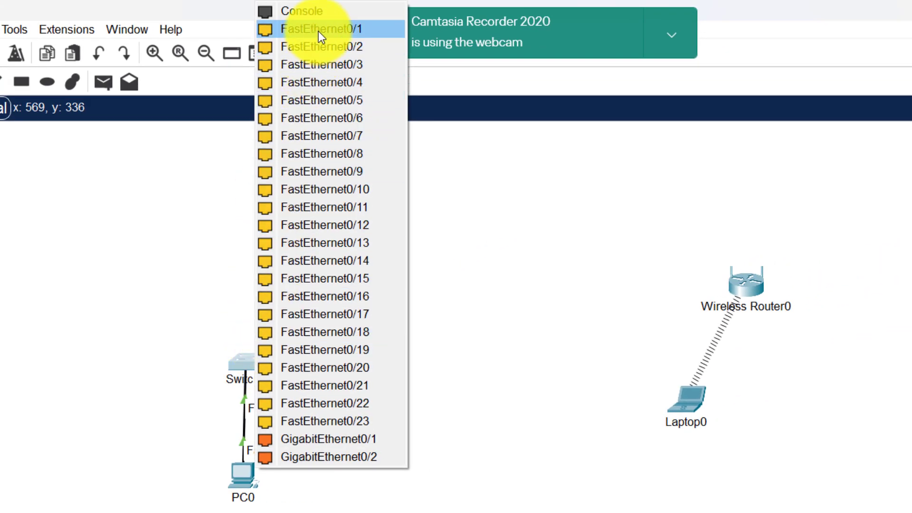
pyautogui.click(318, 30)
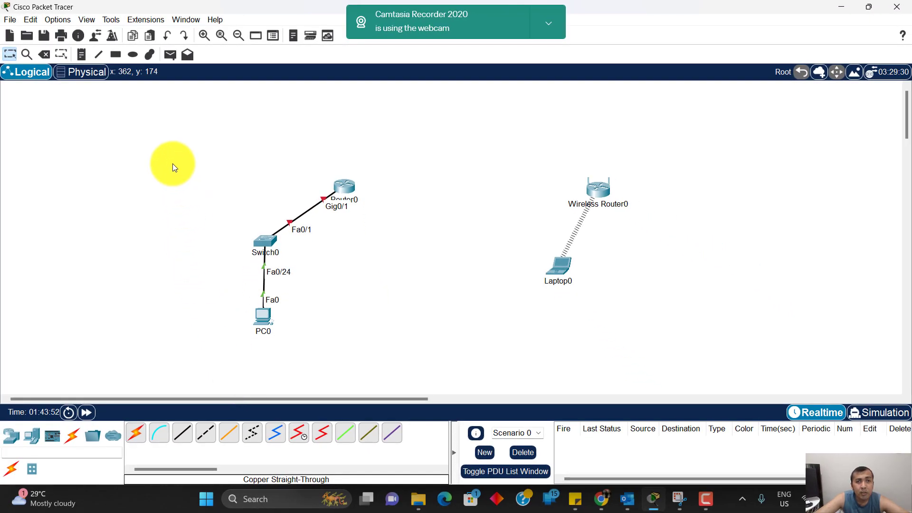
pyautogui.click(202, 35)
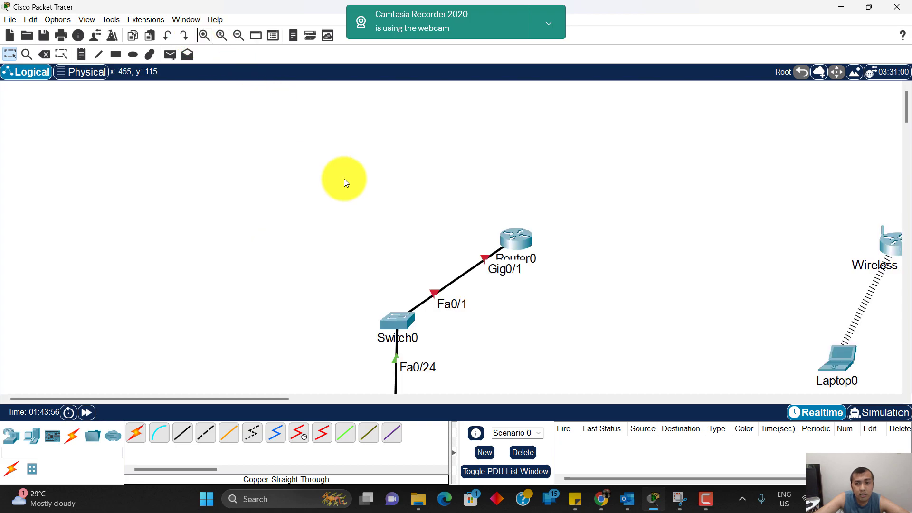
pyautogui.scroll(-3, 338, 176)
pyautogui.moveTo(304, 124); pyautogui.dragTo(579, 345)
pyautogui.click(239, 35)
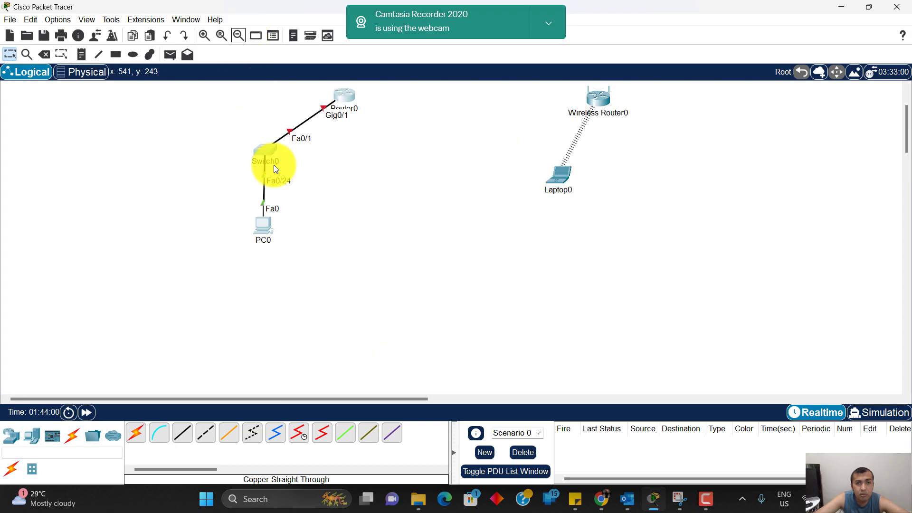
pyautogui.scroll(3, 340, 207)
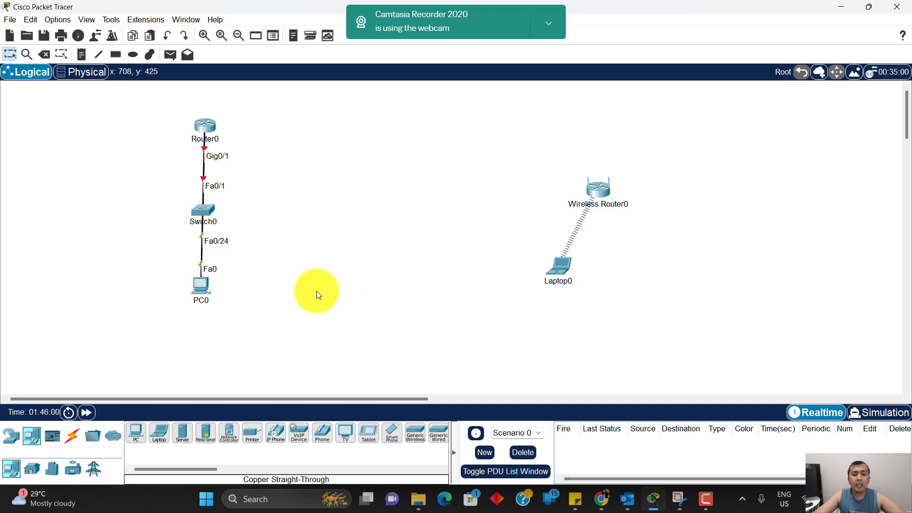
# Add a server in the open area between the wired and wireless networks, and open its configuration window
pyautogui.click(182, 432)
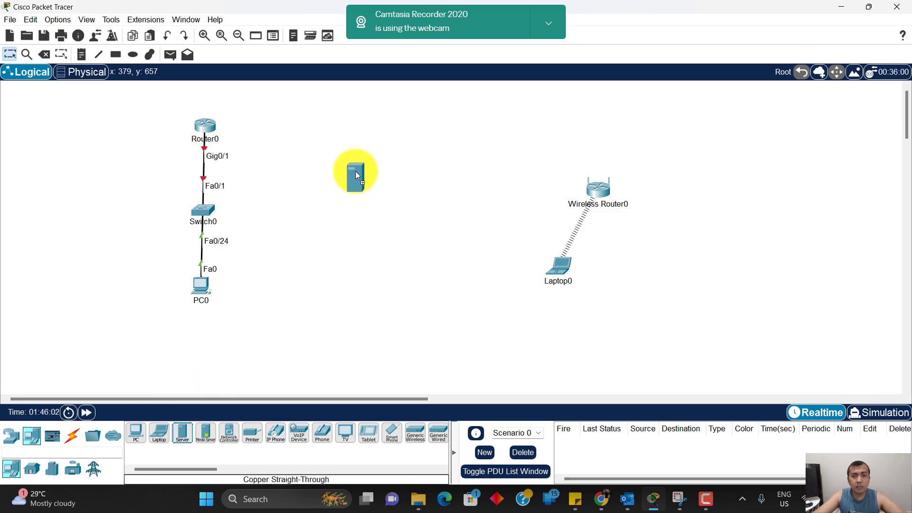
pyautogui.click(359, 166)
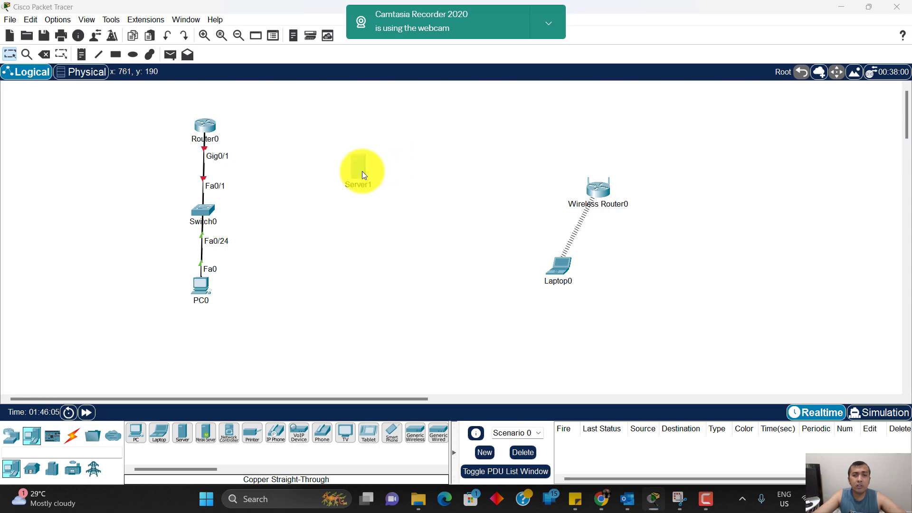
pyautogui.click(362, 171)
pyautogui.moveTo(411, 69); pyautogui.dragTo(485, 53)
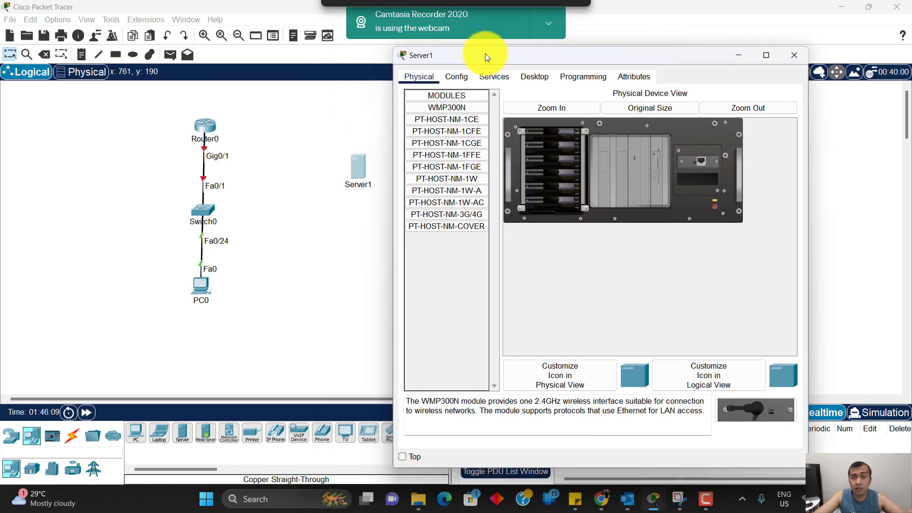
# Examine the server's HTTP, DHCP, DHCPv6, TFTP, DNS, SYSLOG, AAA, NTP, EMAIL and FTP service settings, and close its window
pyautogui.click(501, 77)
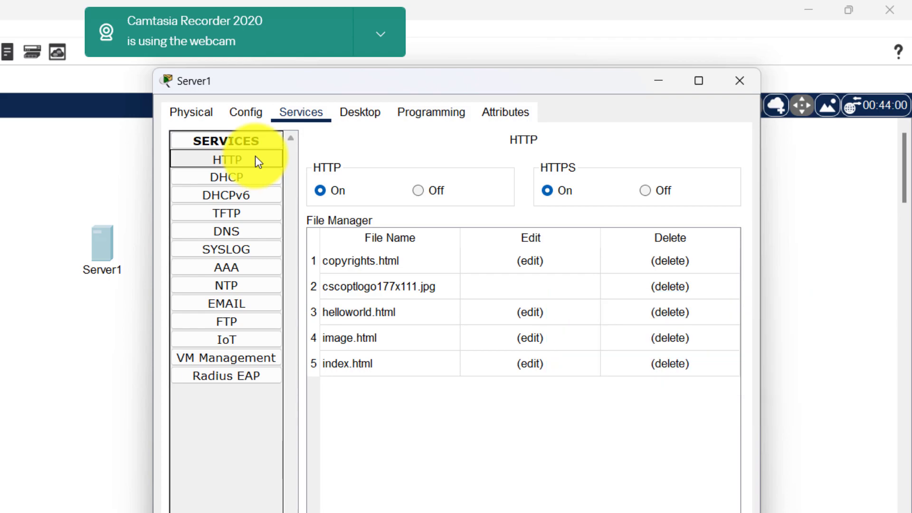
pyautogui.click(251, 178)
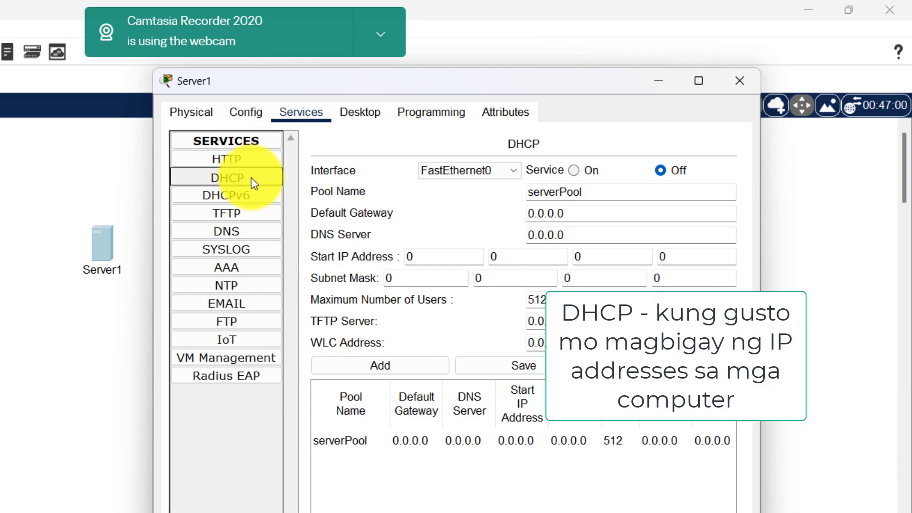
pyautogui.moveTo(277, 79); pyautogui.dragTo(287, 79)
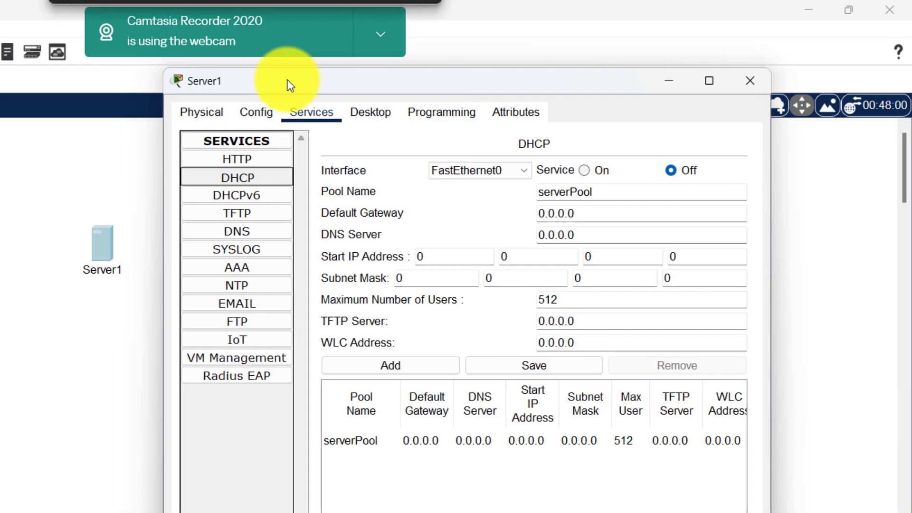
pyautogui.click(236, 200)
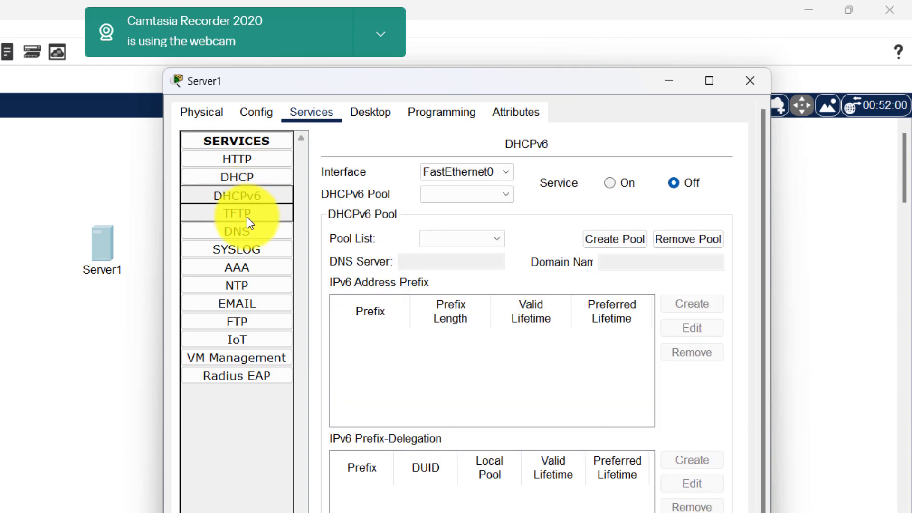
pyautogui.click(247, 218)
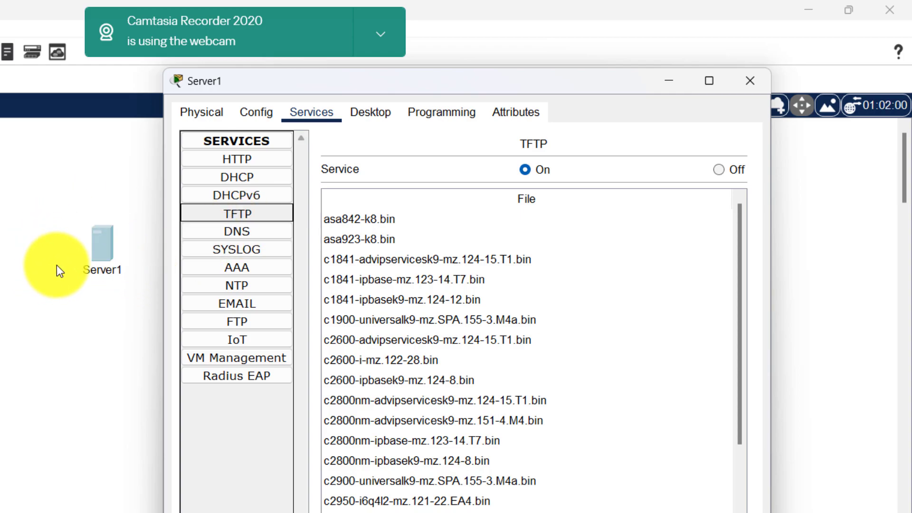
pyautogui.click(243, 235)
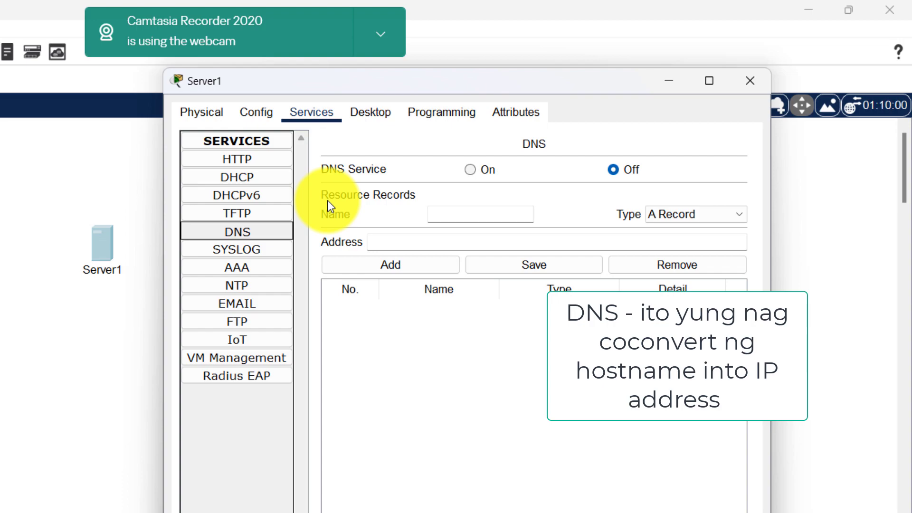
pyautogui.click(264, 256)
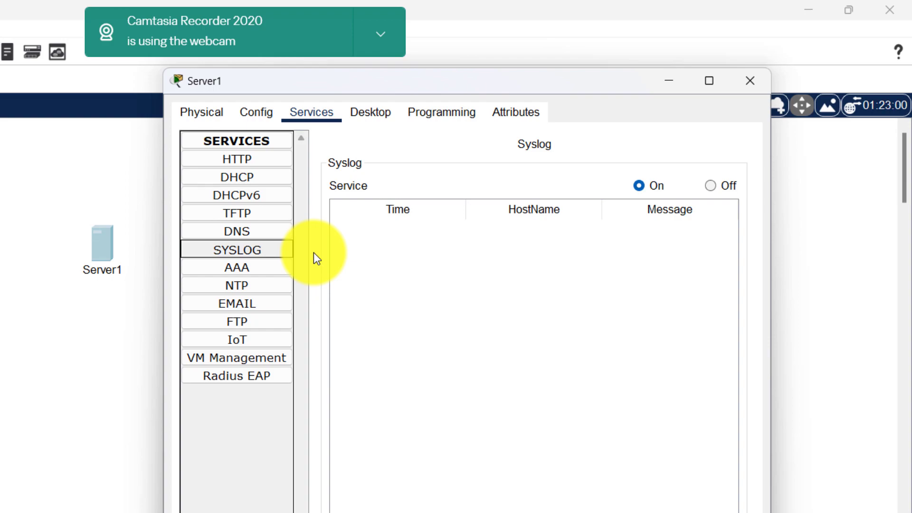
pyautogui.click(265, 273)
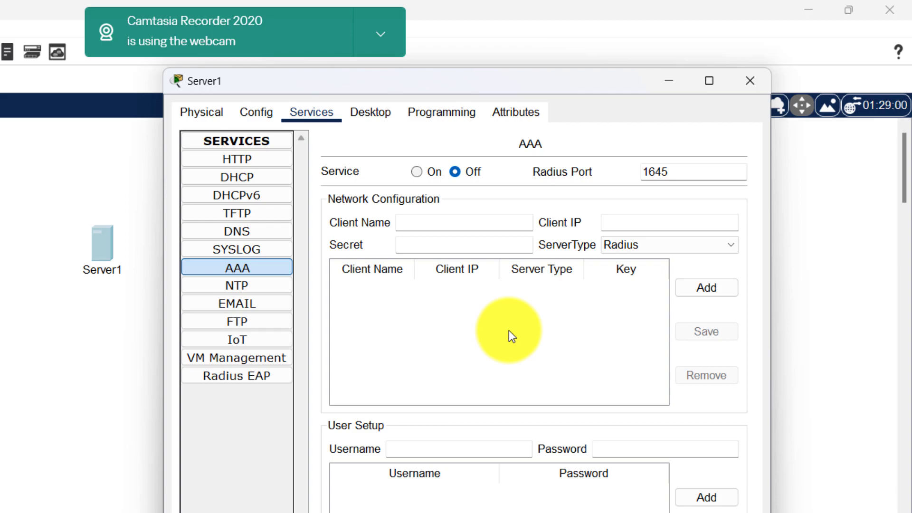
pyautogui.click(267, 289)
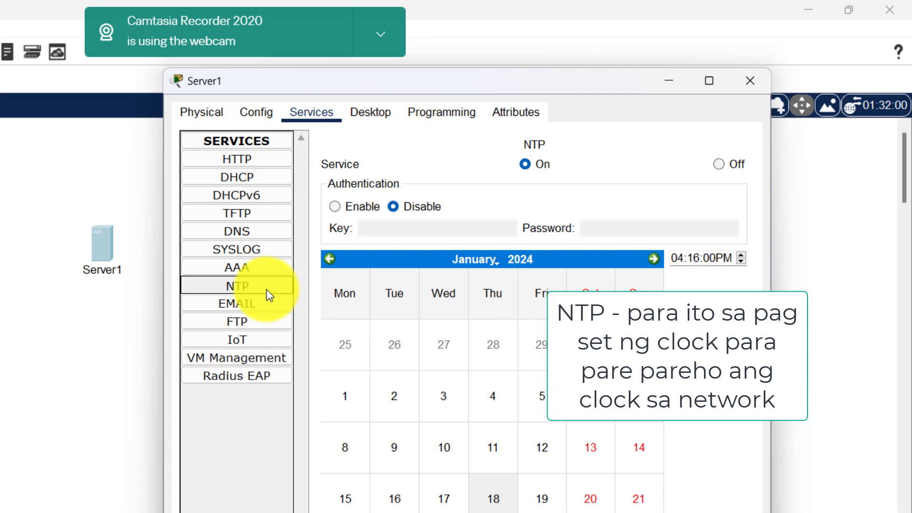
pyautogui.click(255, 311)
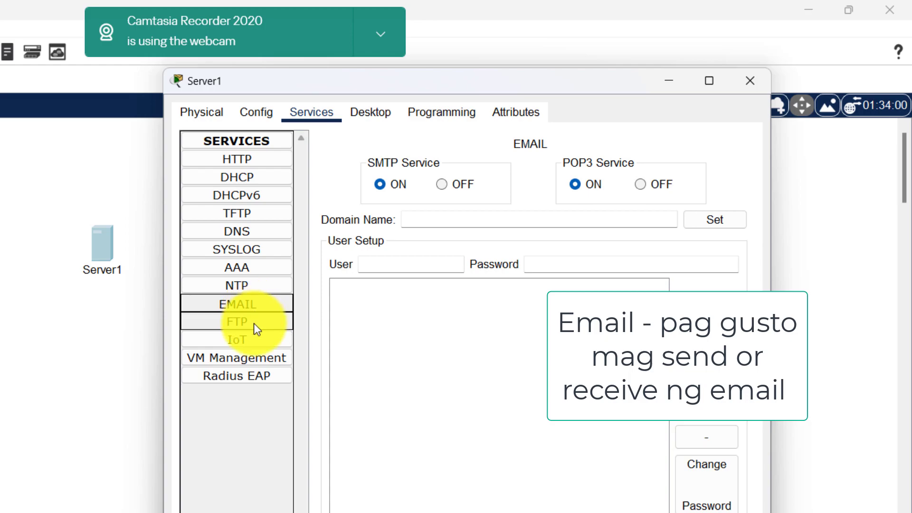
pyautogui.click(253, 322)
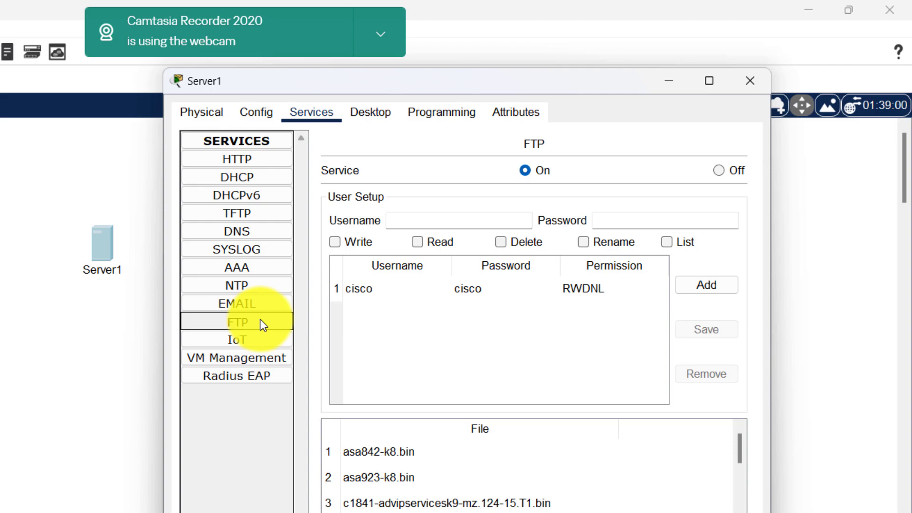
pyautogui.click(750, 81)
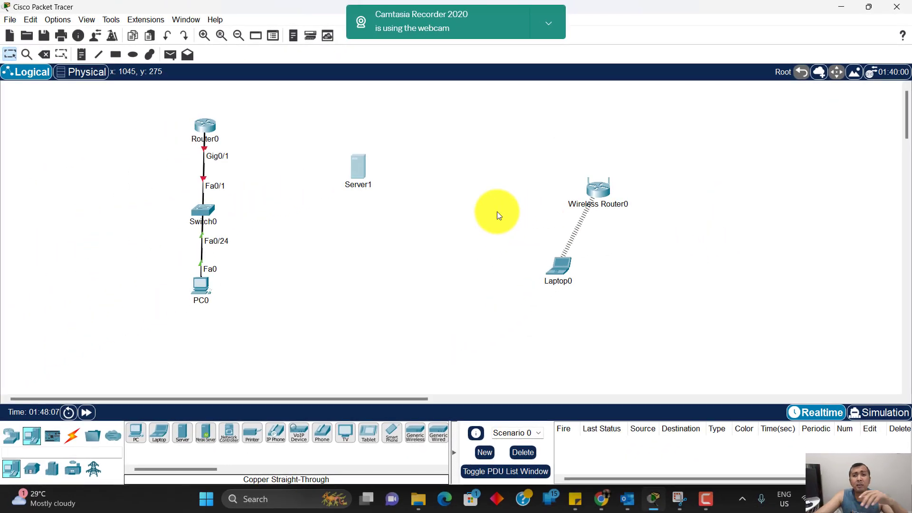